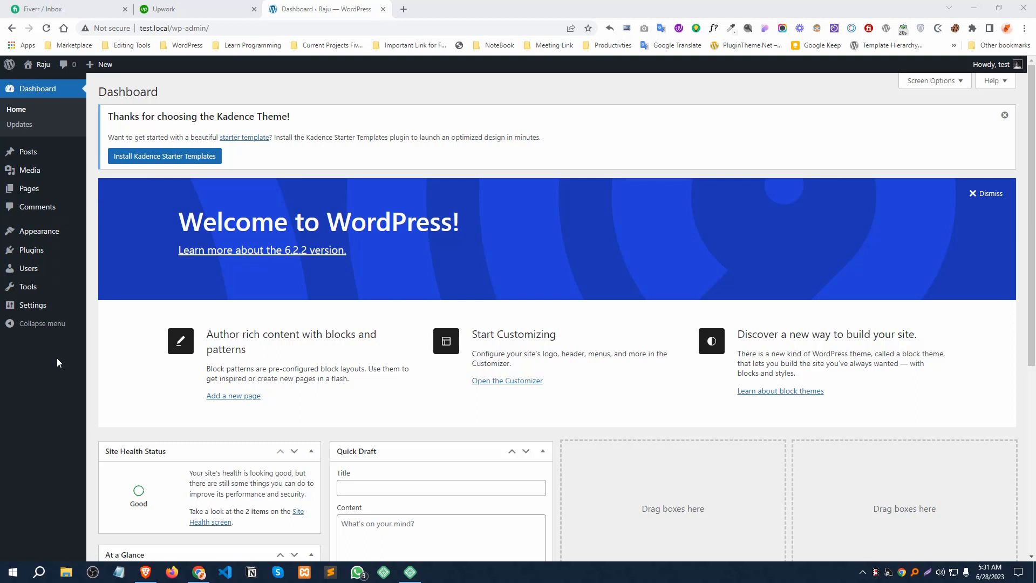
Open the Prothom Alo news site (prothomalo.com) in a new browser tab.
mouse_move(43, 161)
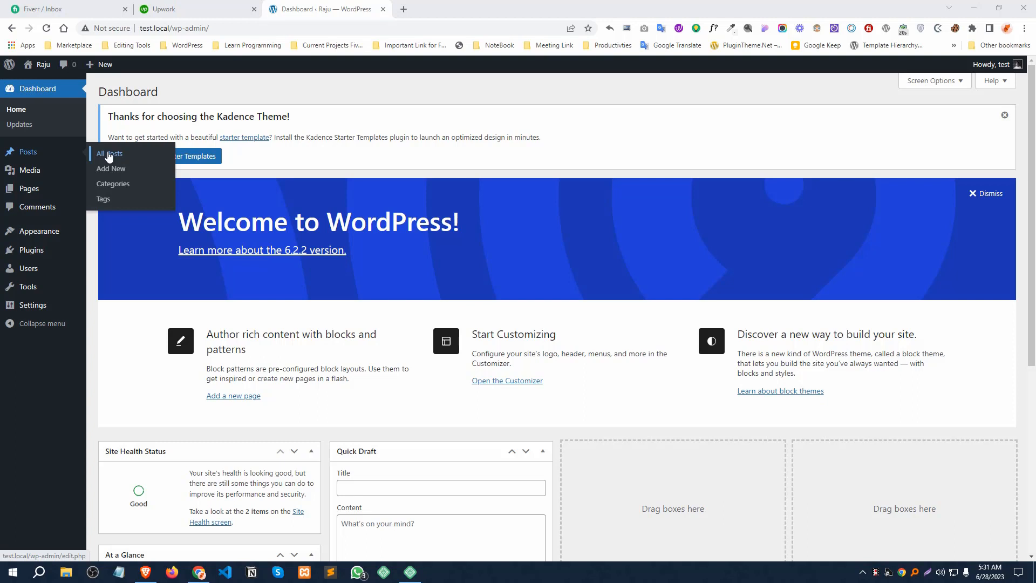
left_click(405, 7)
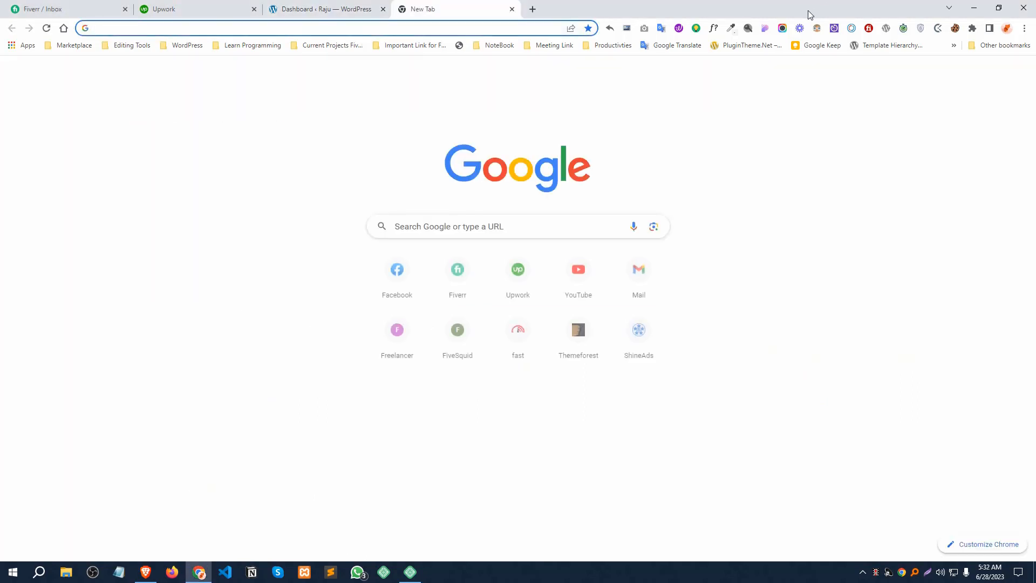
type("PRO")
key("BackSpace")
key("BackSpace")
key("BackSpace")
key("BackSpace")
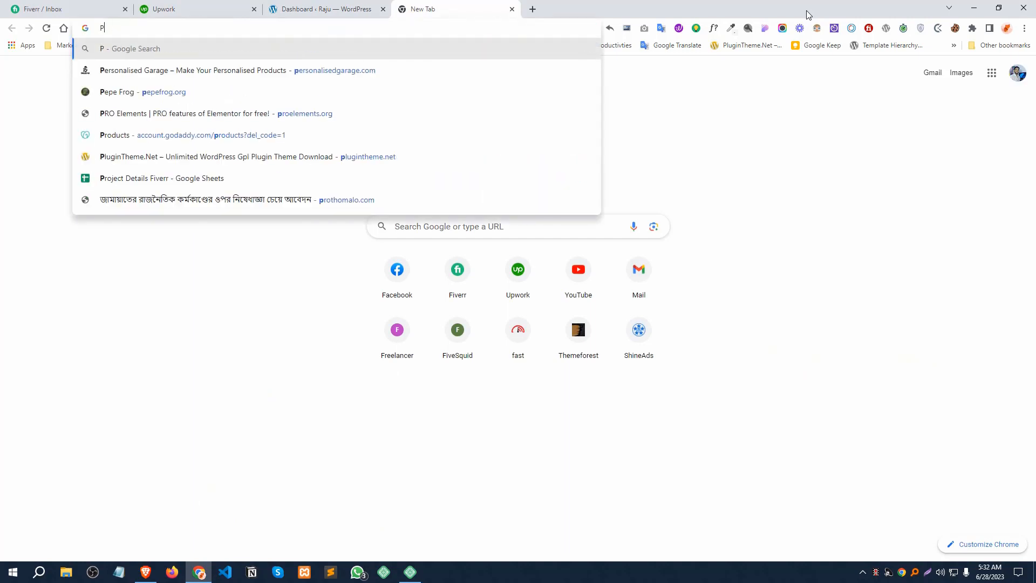
type("proth")
key("Return")
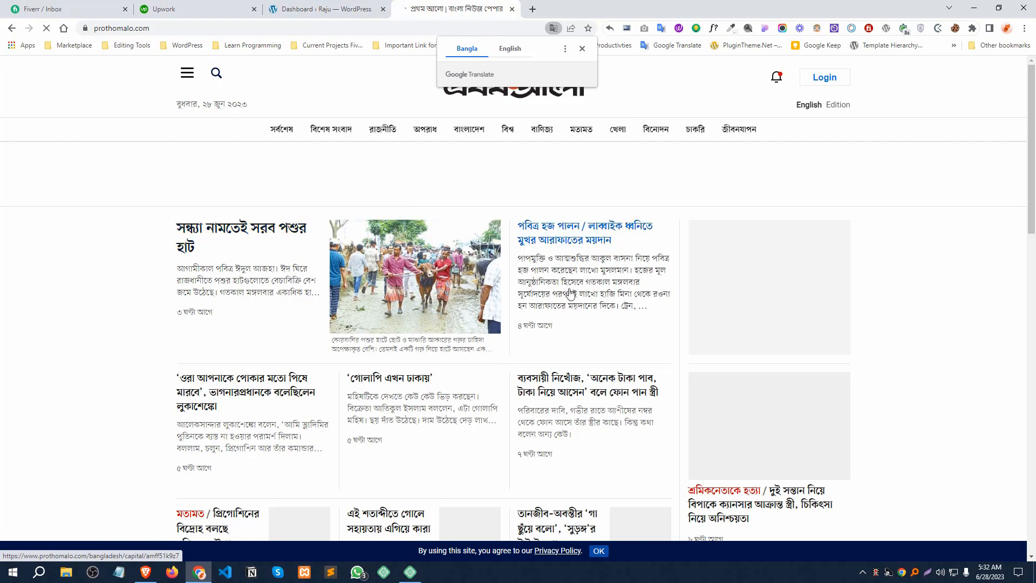
Find the ‘সুড়ঙ্গ’ title song article on the news home page, open it in a new tab and select its headline.
scroll(570, 294, "down", 3)
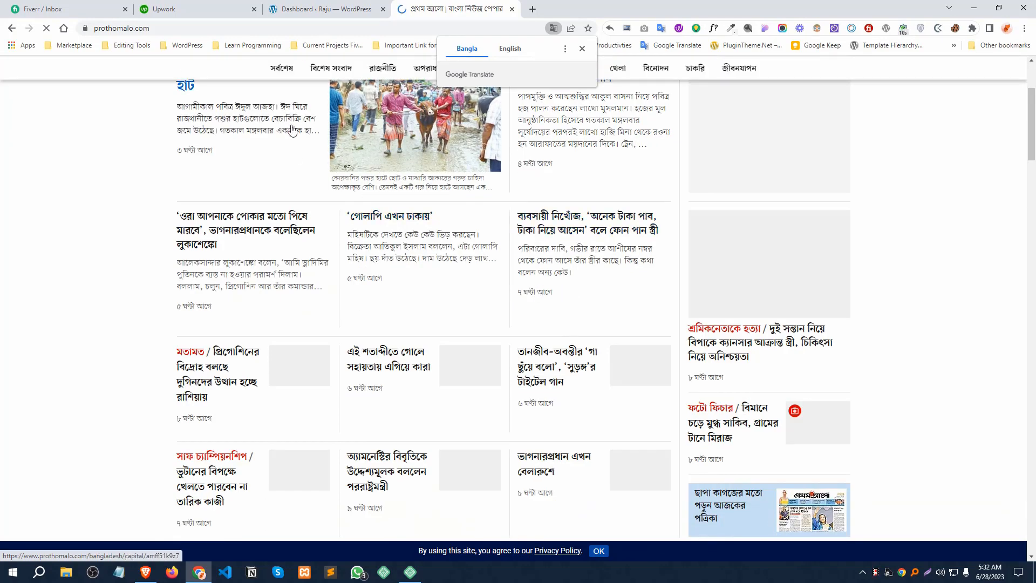
scroll(290, 139, "up", 2)
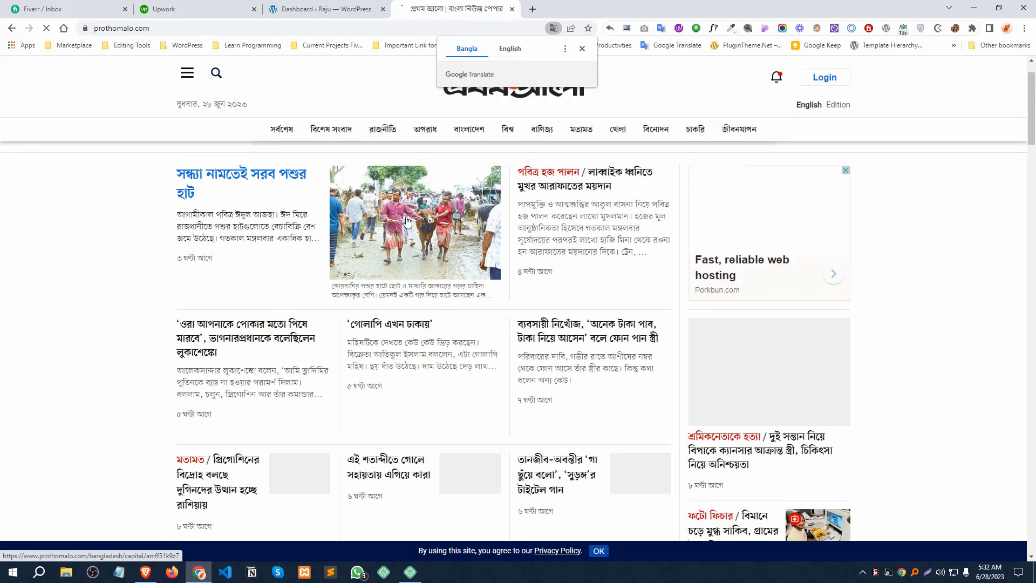
scroll(410, 232, "down", 2)
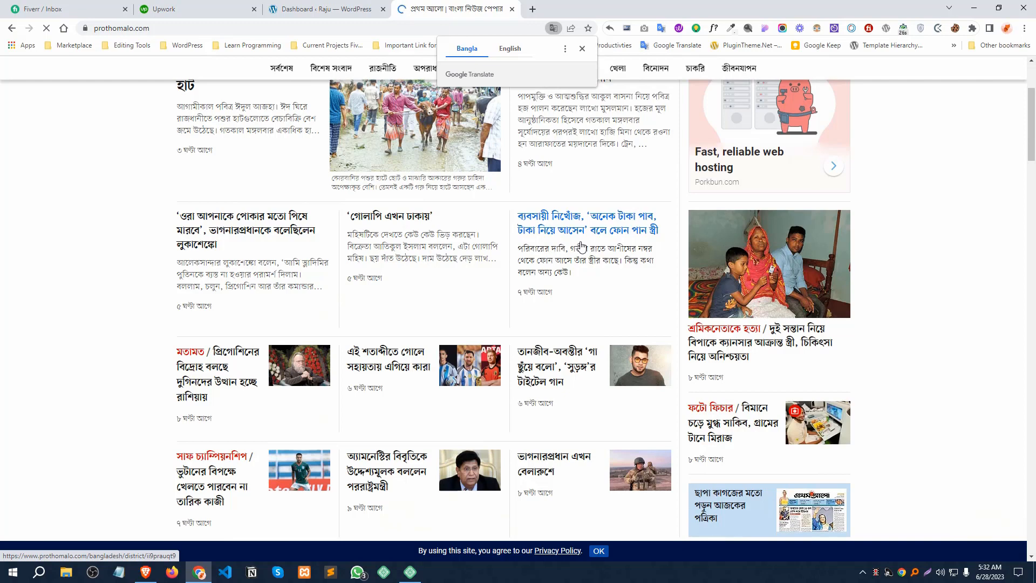
scroll(578, 248, "down", 1)
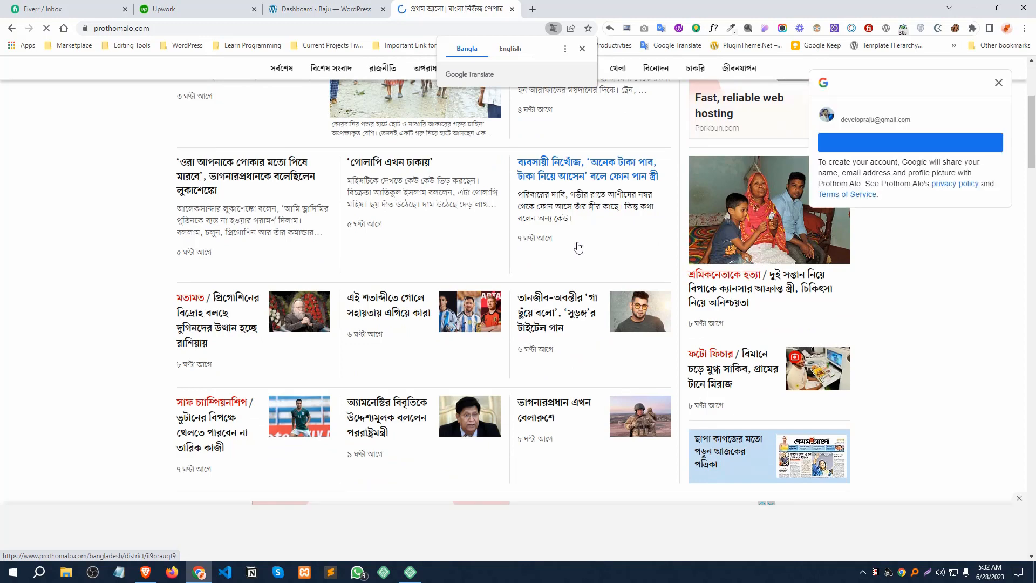
right_click(553, 321)
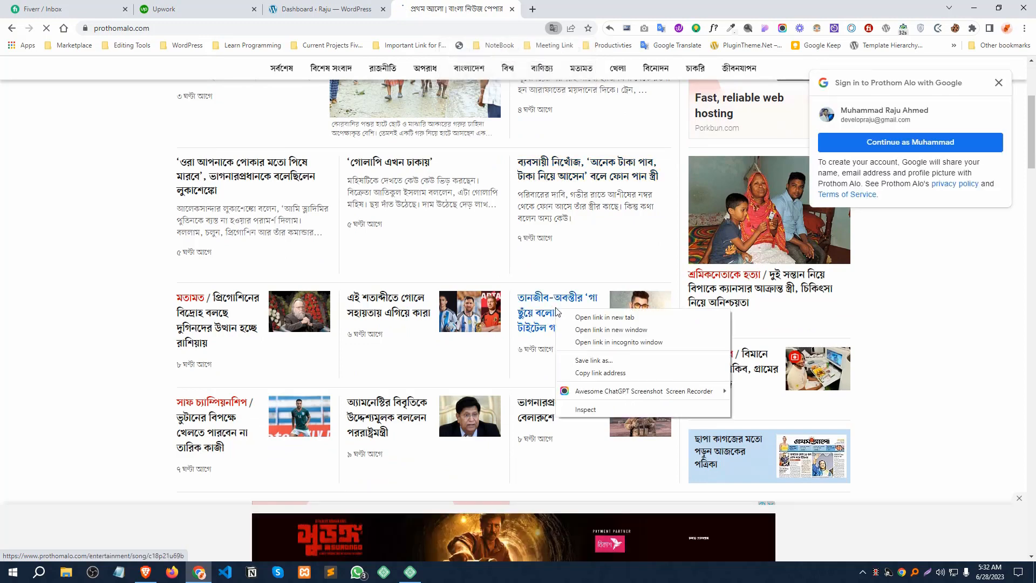
left_click(577, 326)
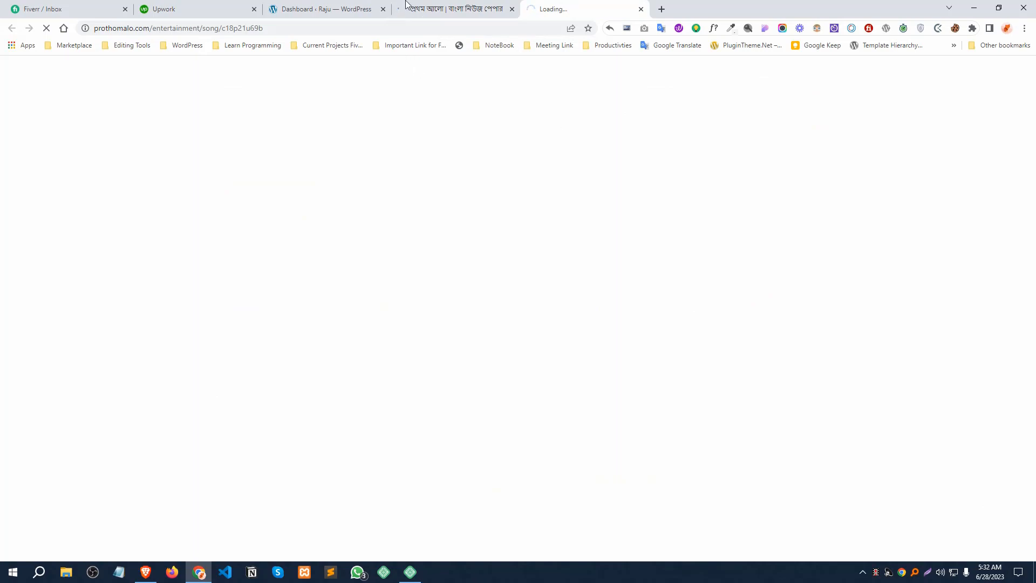
left_click(453, 9)
left_click(571, 7)
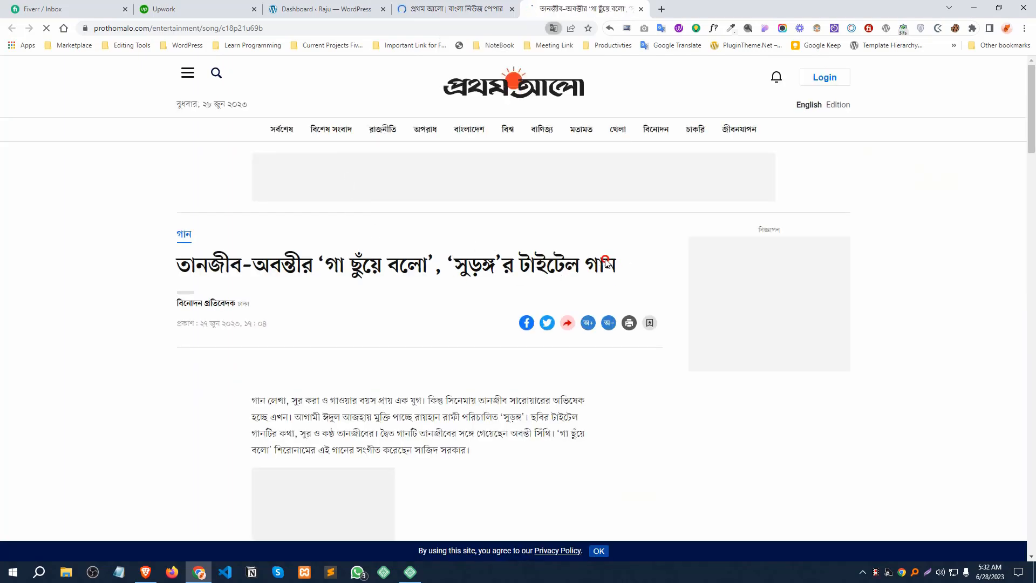
left_click_drag(617, 264, 468, 265)
left_click_drag(185, 263, 176, 265)
Return to the WordPress dashboard and open the page for adding a new post in a separate tab.
left_click(324, 8)
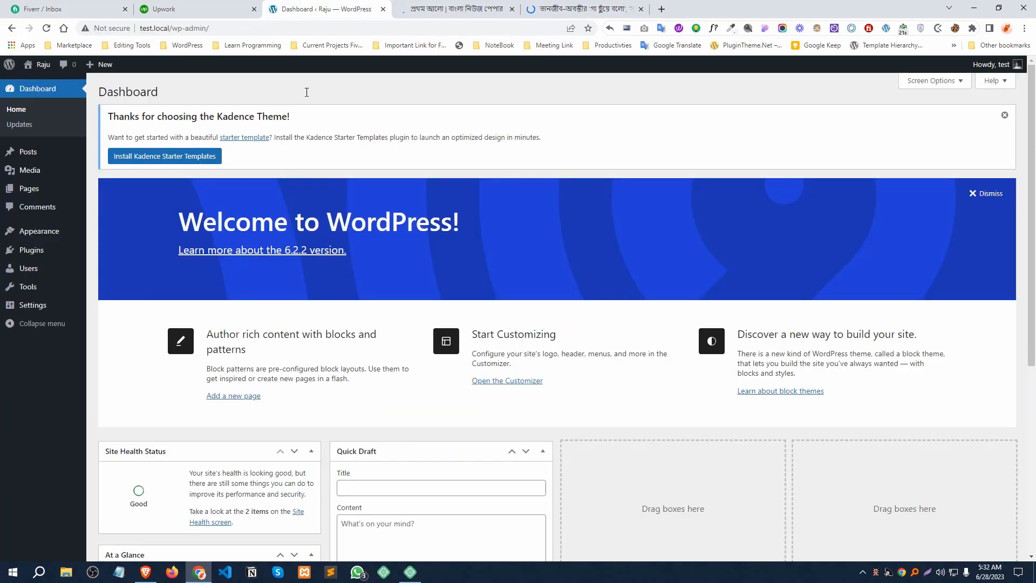
mouse_move(42, 162)
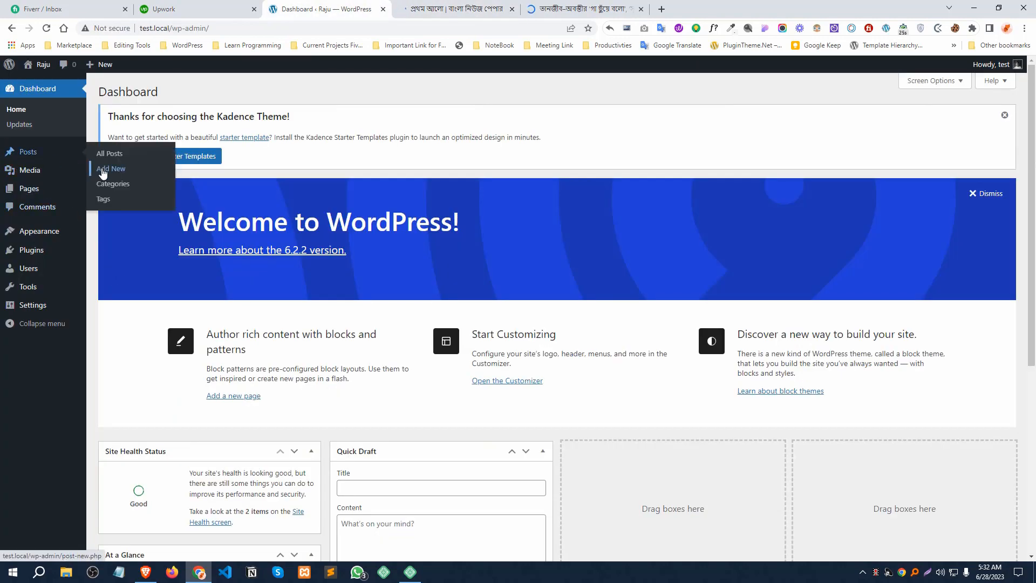
right_click(110, 169)
left_click(157, 176)
left_click(428, 5)
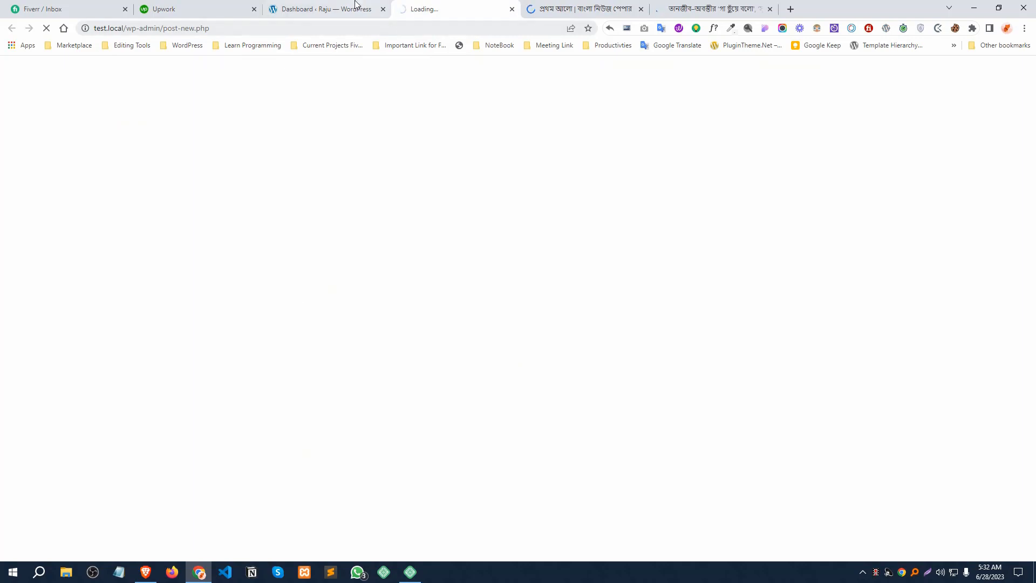
left_click(343, 5)
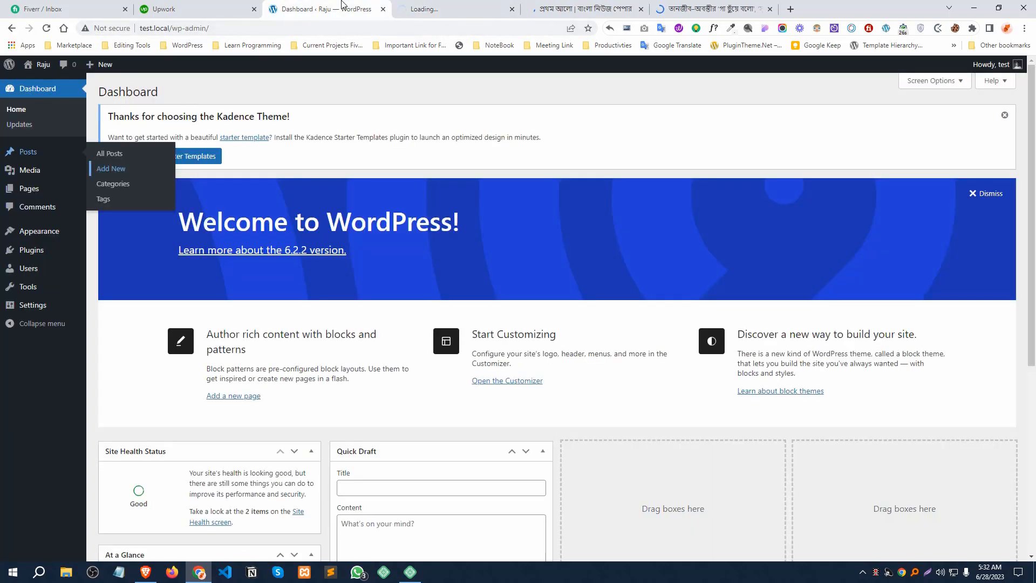
Open the list of all WordPress posts in another separate tab.
right_click(114, 153)
left_click(152, 161)
left_click(562, 9)
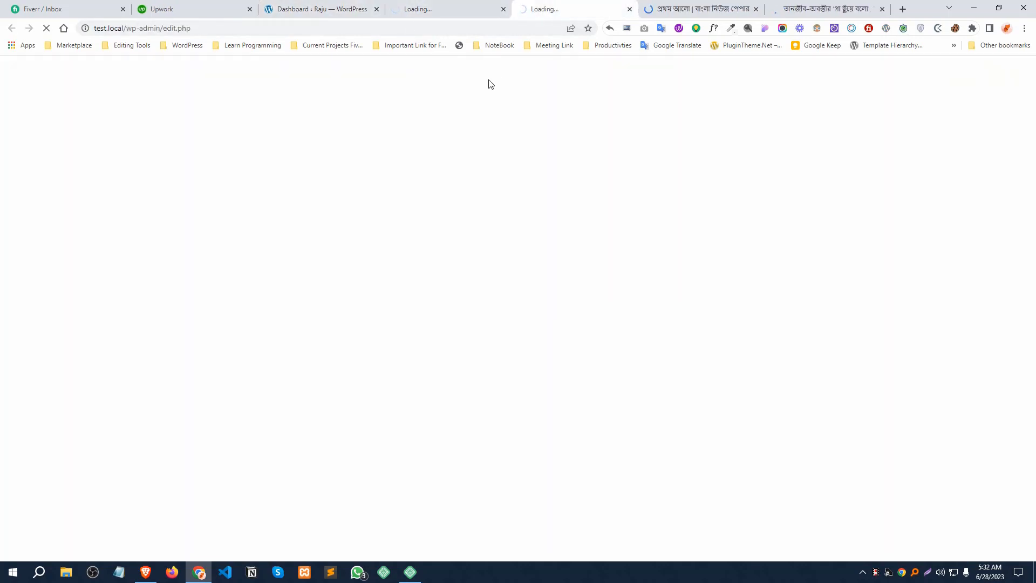
left_click(452, 7)
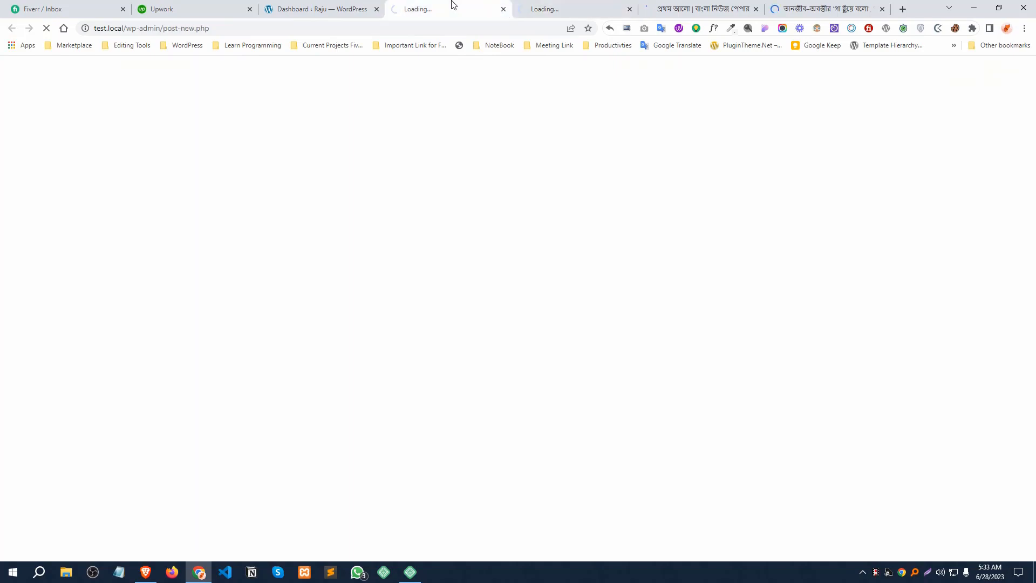
left_click(540, 9)
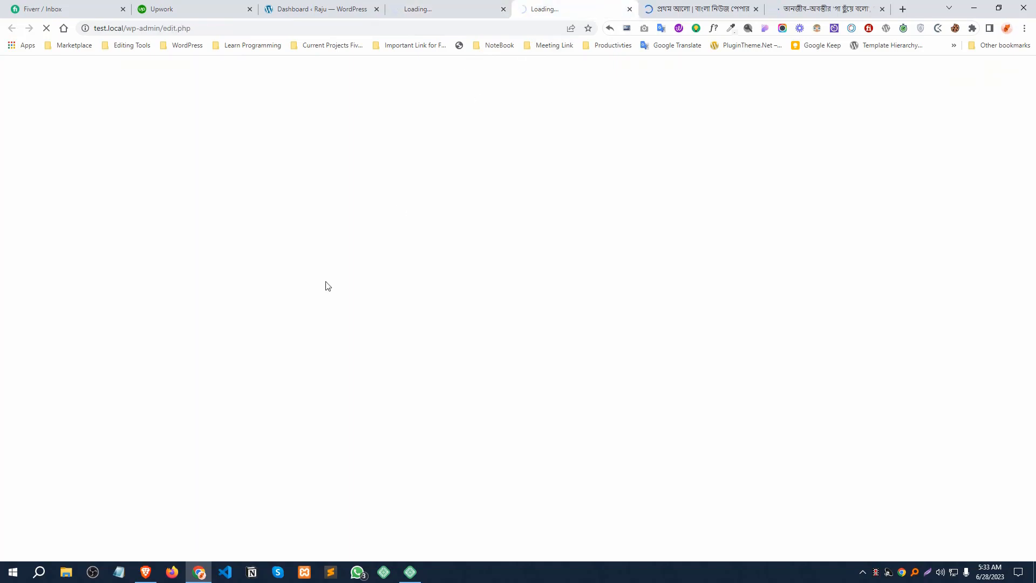
Close the Prothom Alo home page tab and switch to the WordPress Posts list.
left_click(678, 8)
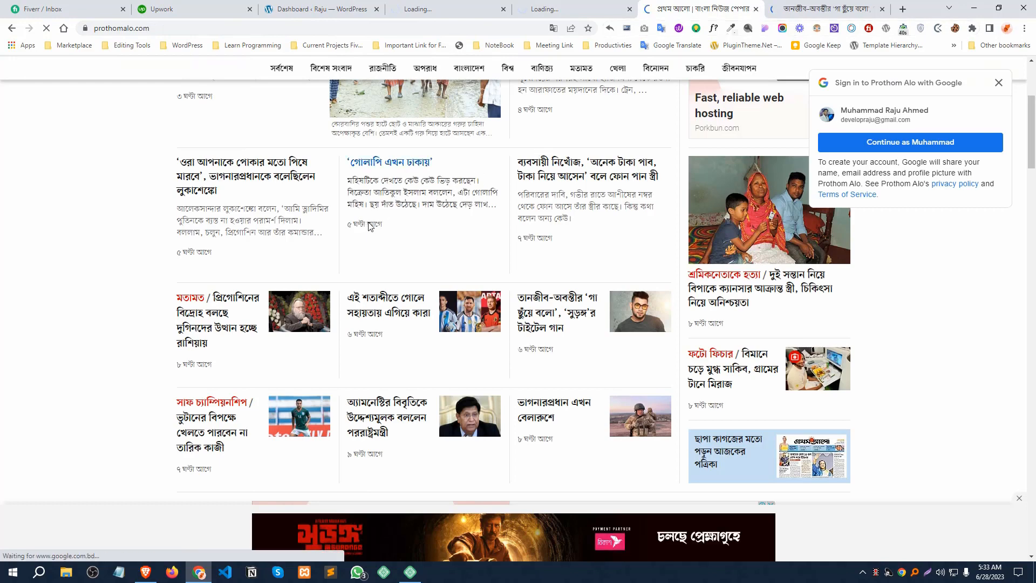
key("ctrl+w")
left_click(582, 9)
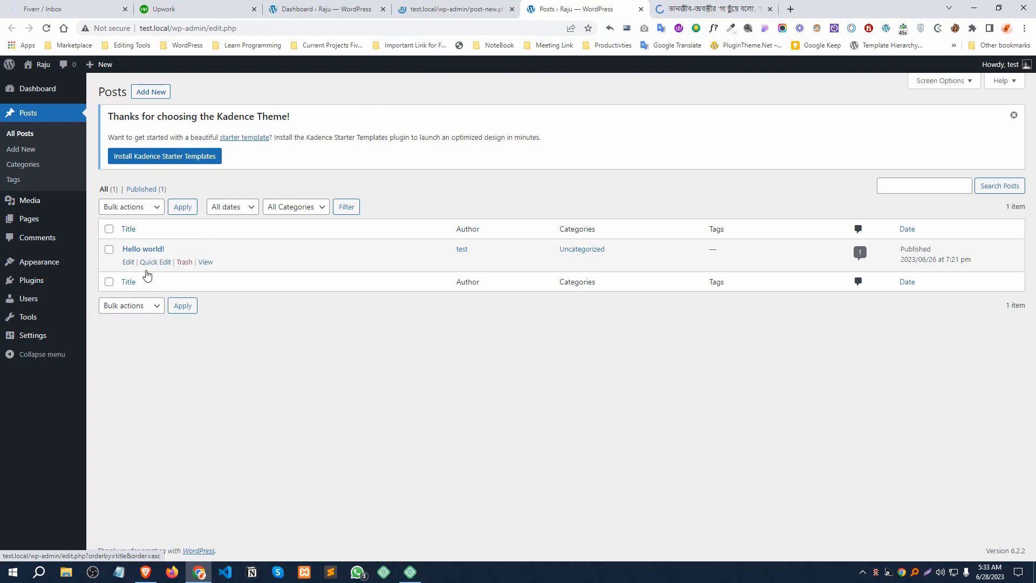
Move the "Hello world!" post to the trash and delete it permanently from there.
mouse_move(149, 268)
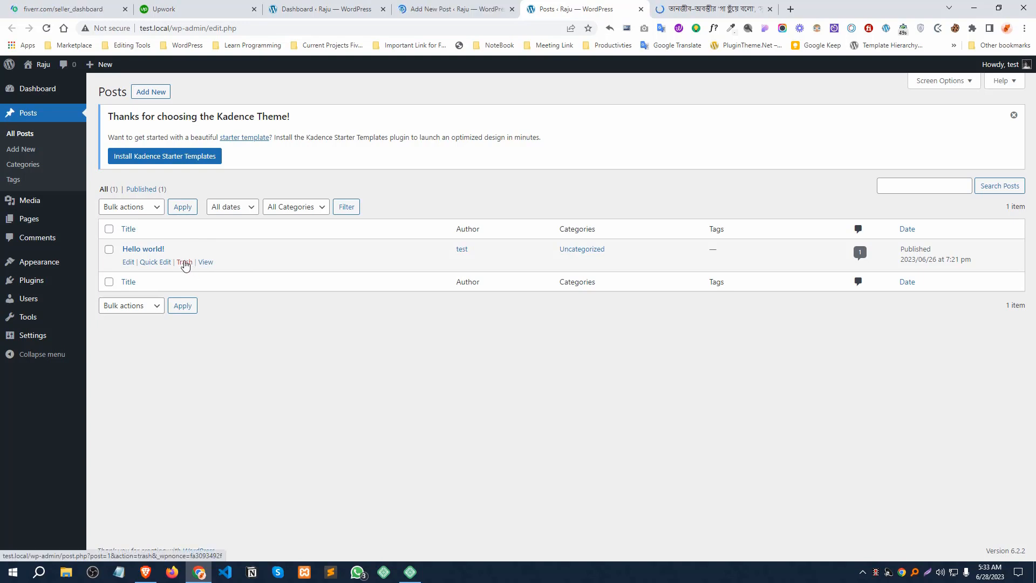
left_click(185, 263)
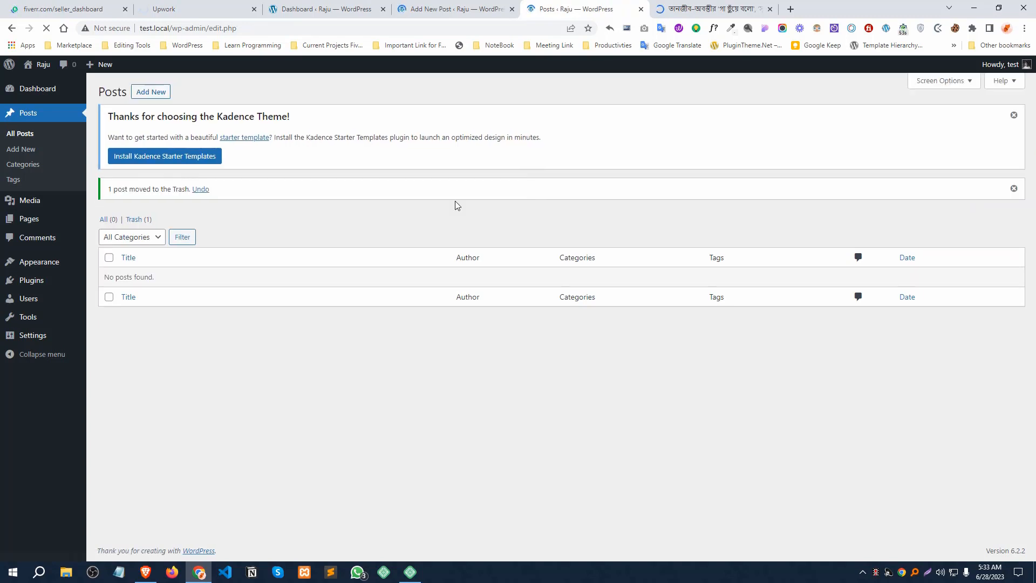
left_click(151, 221)
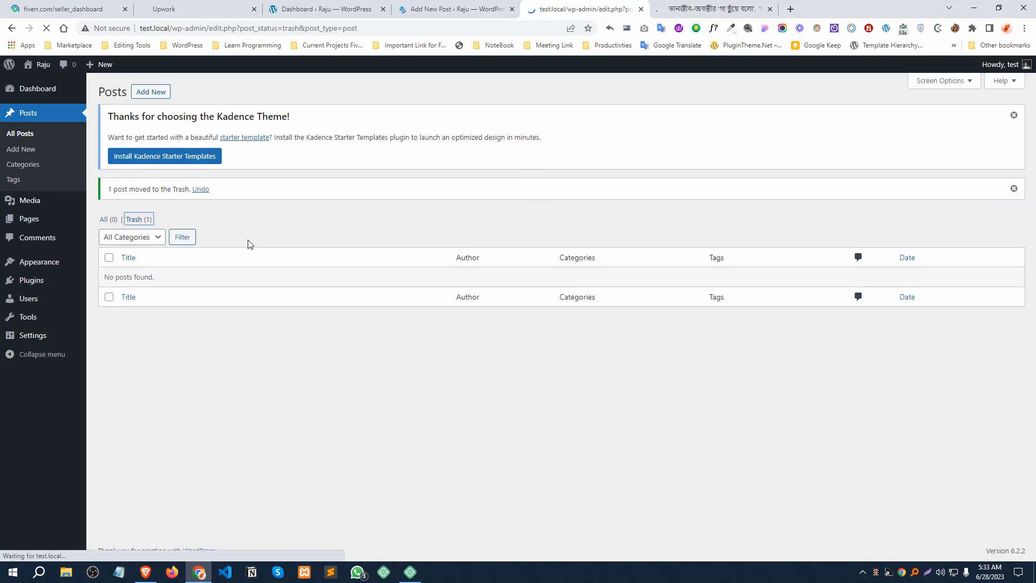
mouse_move(157, 269)
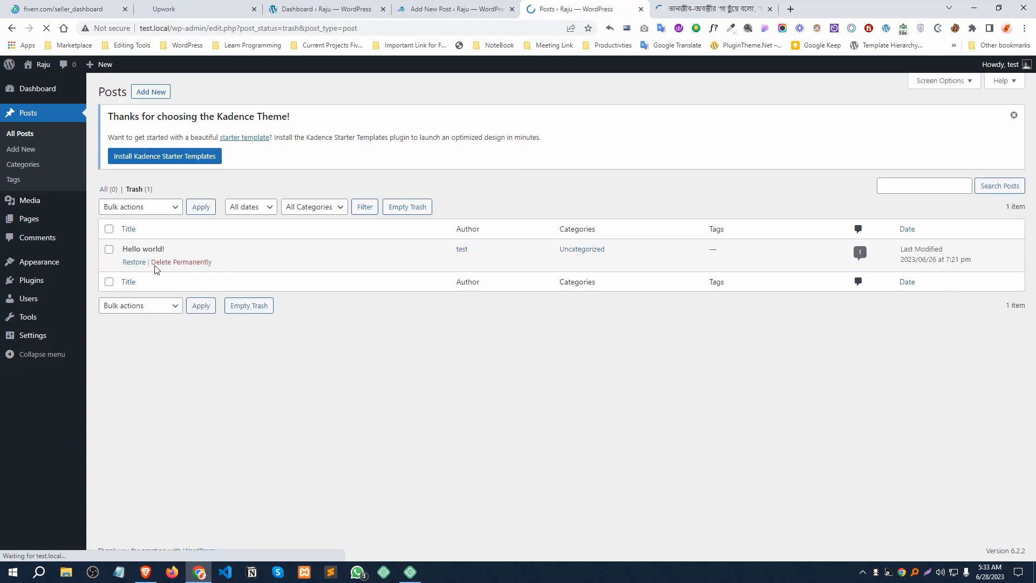
left_click(189, 264)
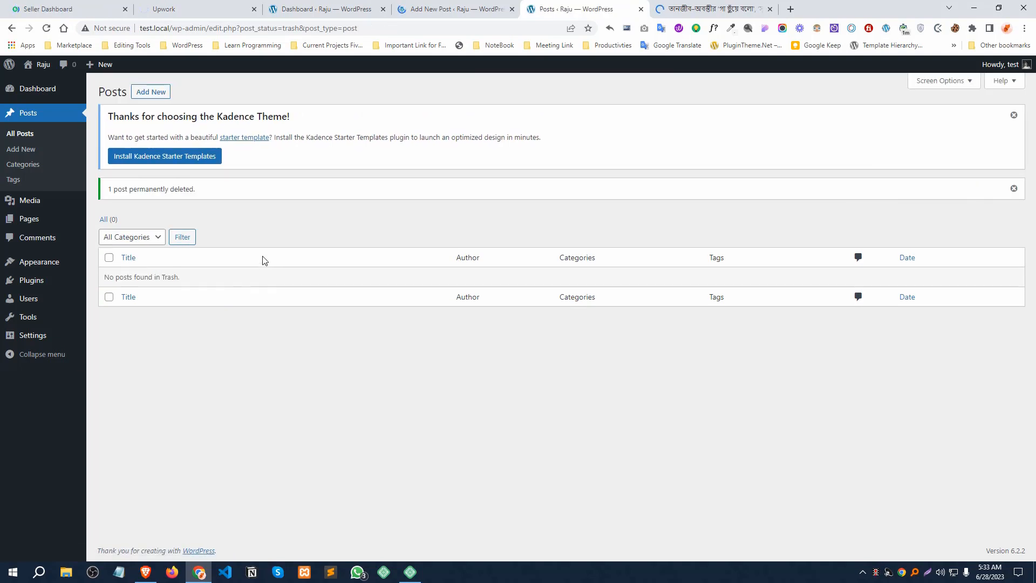
Copy the headline of the ‘সুড়ঙ্গ’ title song article and paste it as the new WordPress post's title.
left_click(467, 4)
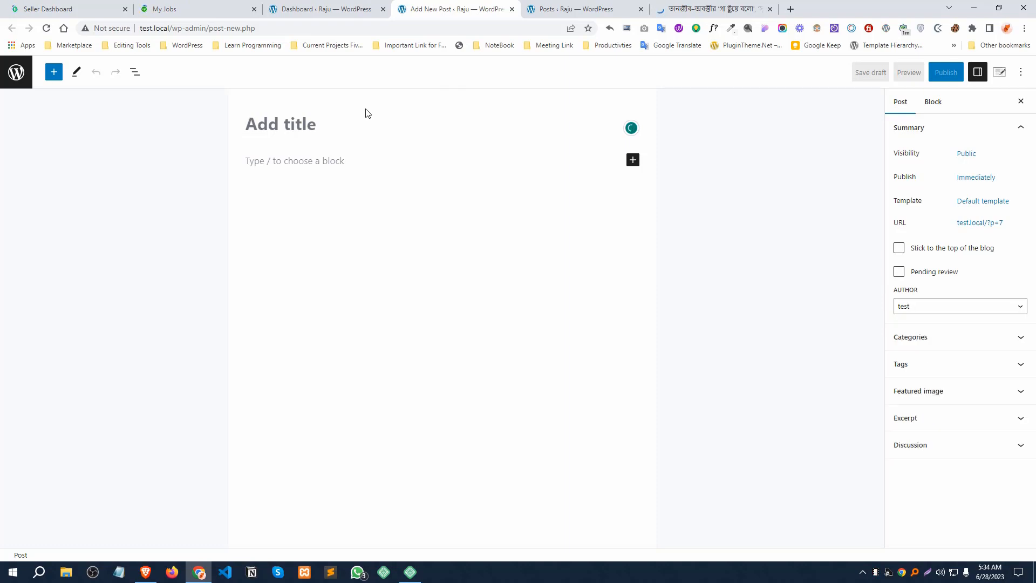
left_click(363, 113)
left_click(702, 3)
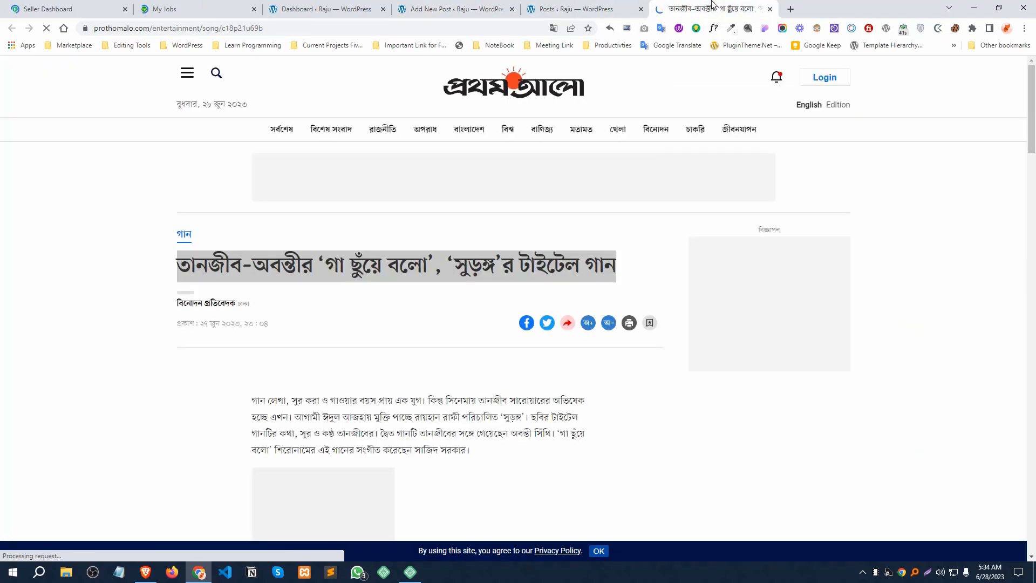
left_click(331, 267)
left_click_drag(175, 265, 615, 262)
key("ctrl+c")
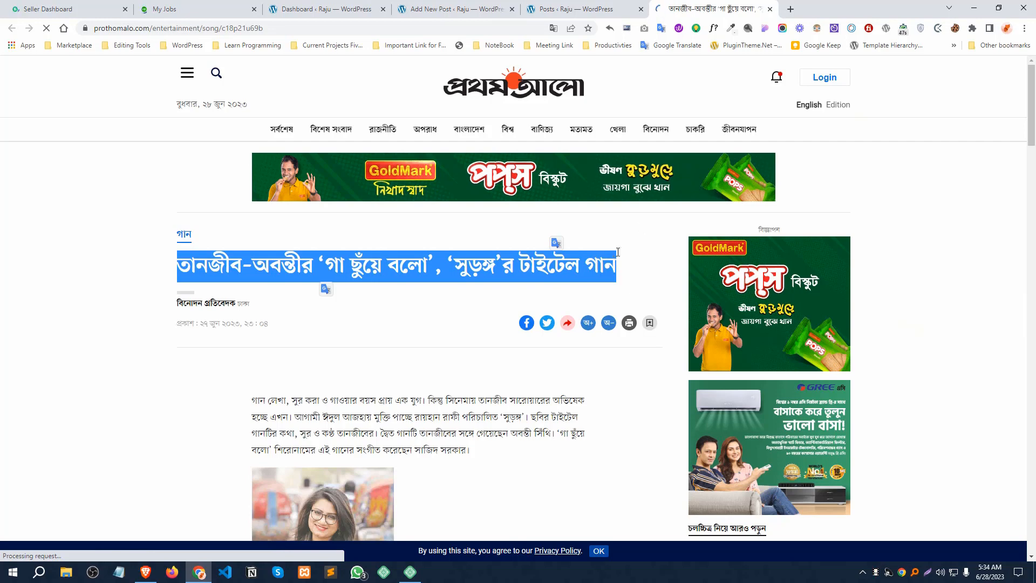
left_click(440, 8)
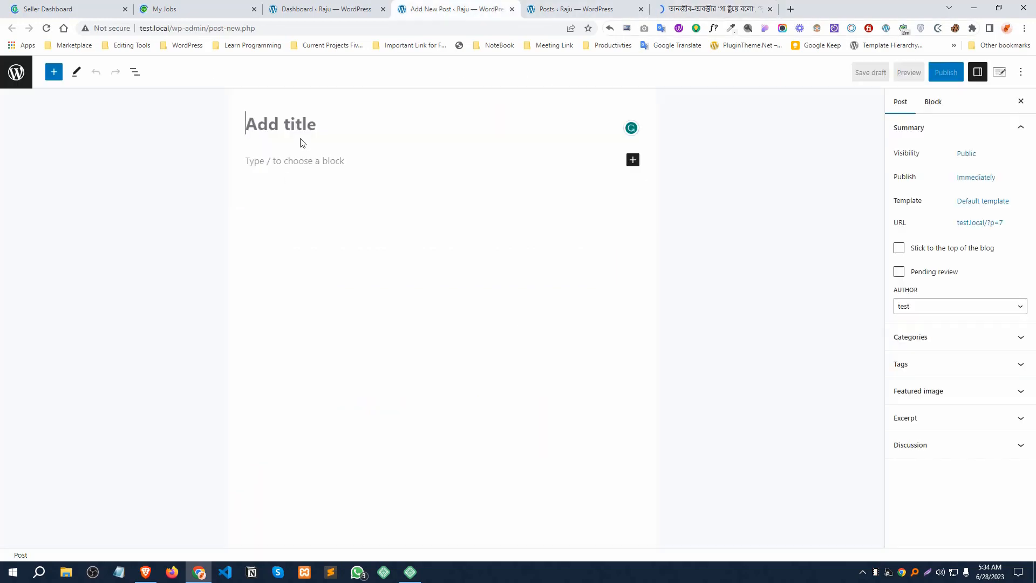
key("ctrl+v")
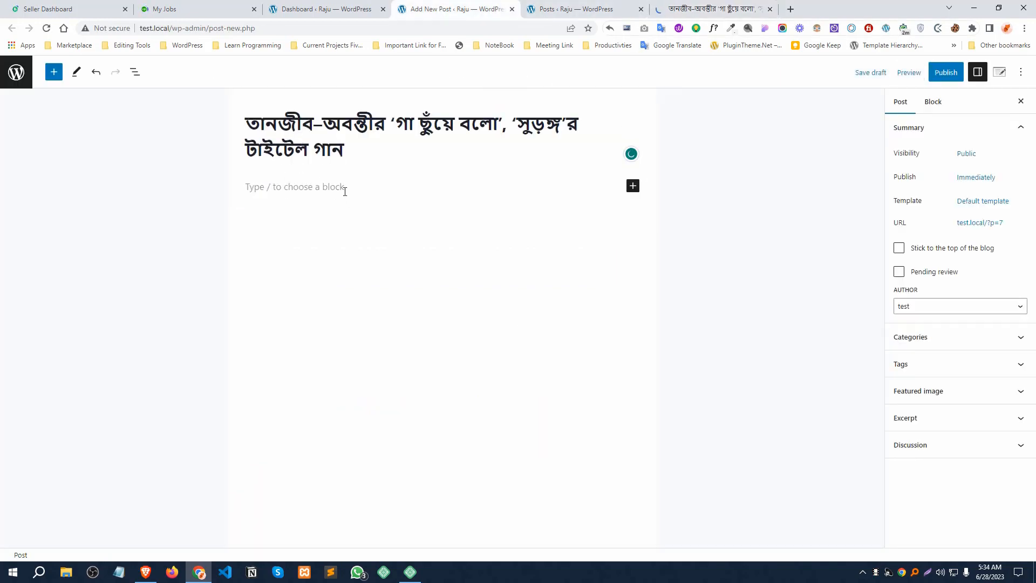
Copy the article's opening paragraph and paste it into the body of the new post.
left_click(372, 192)
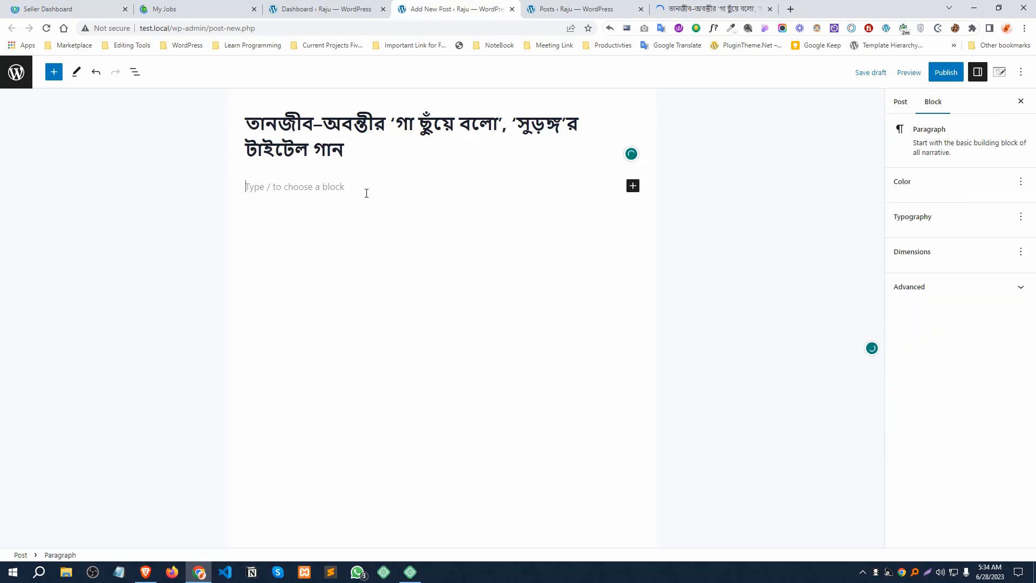
left_click(669, 17)
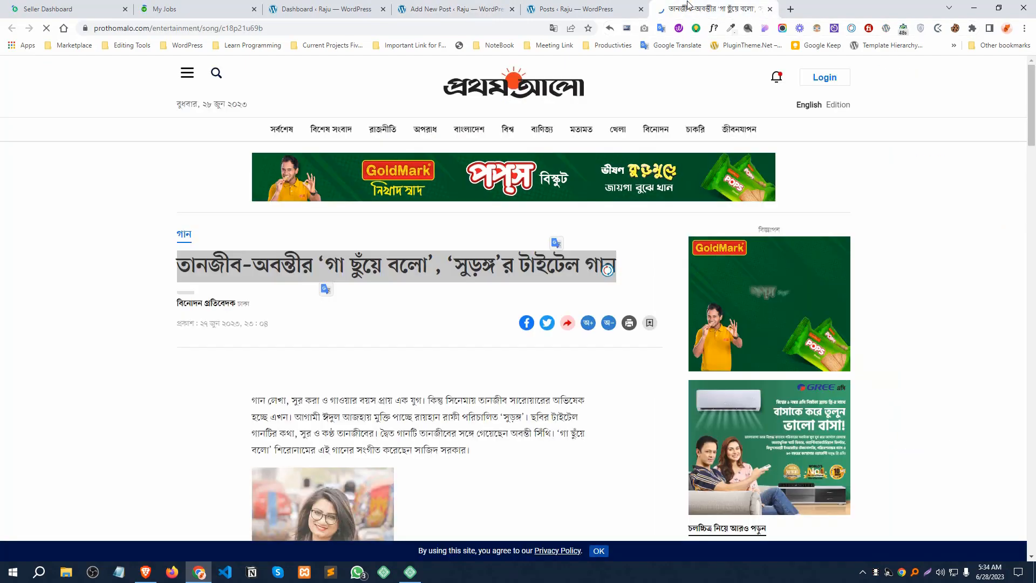
scroll(398, 347, "down", 3)
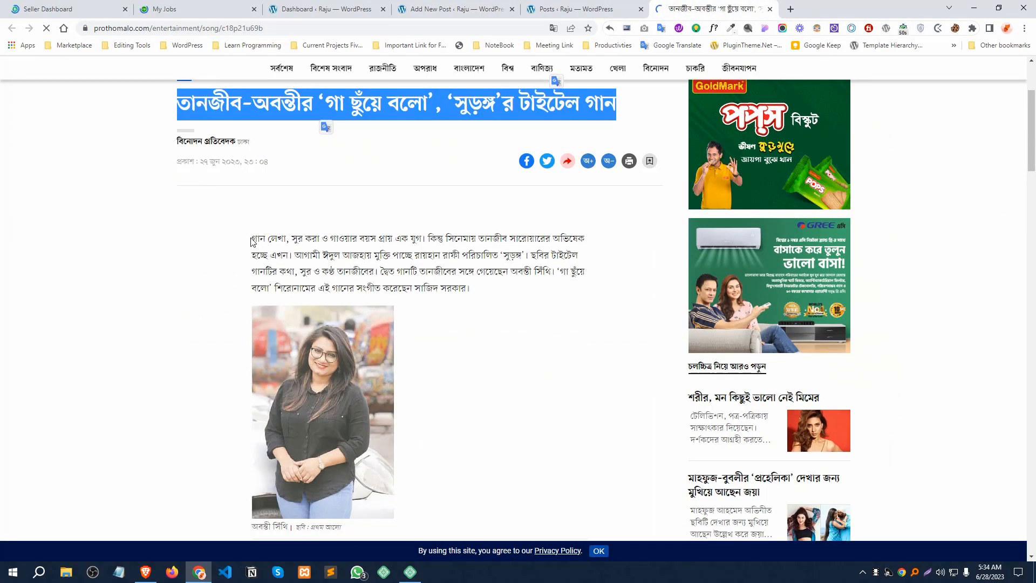
left_click_drag(252, 238, 485, 293)
key("ctrl+c")
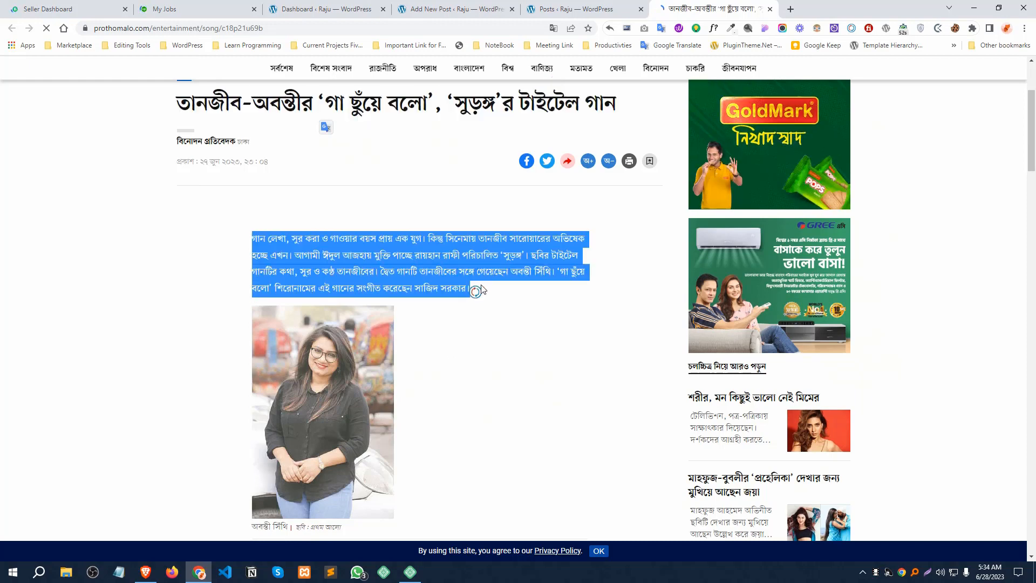
left_click(438, 9)
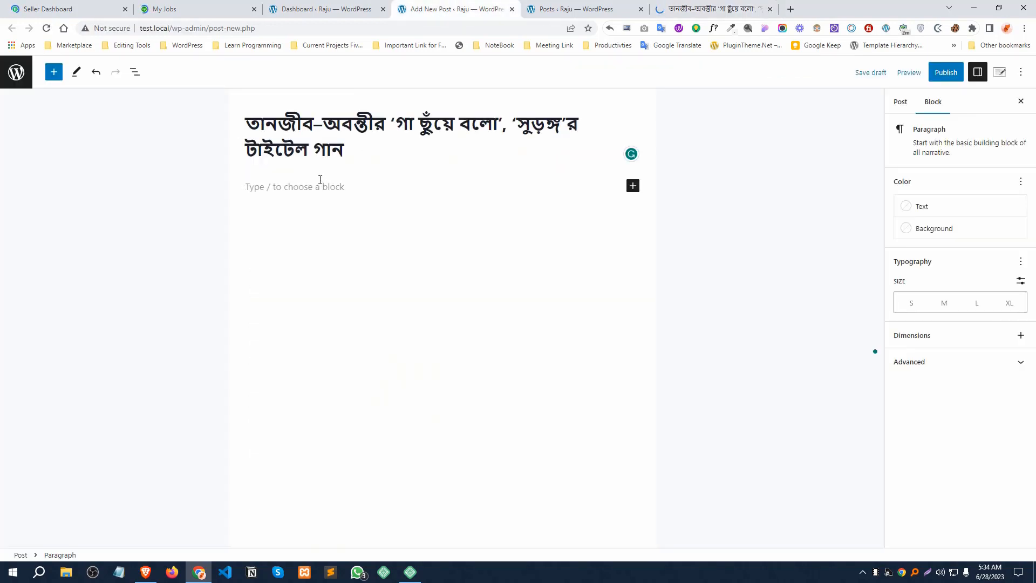
key("ctrl+v")
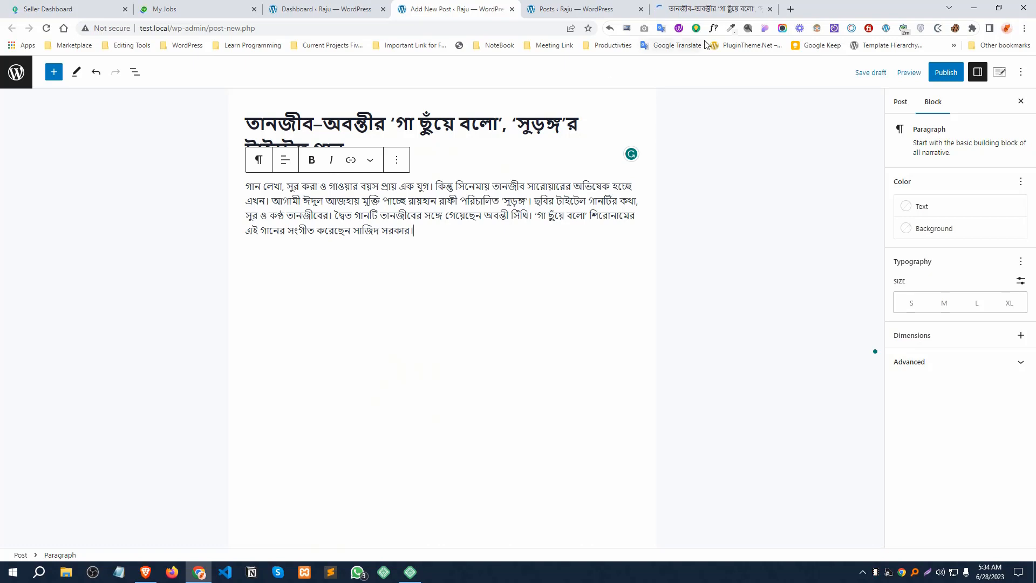
Insert an image block below the paragraph and browse the Downloads folder for a picture to upload.
left_click(459, 247)
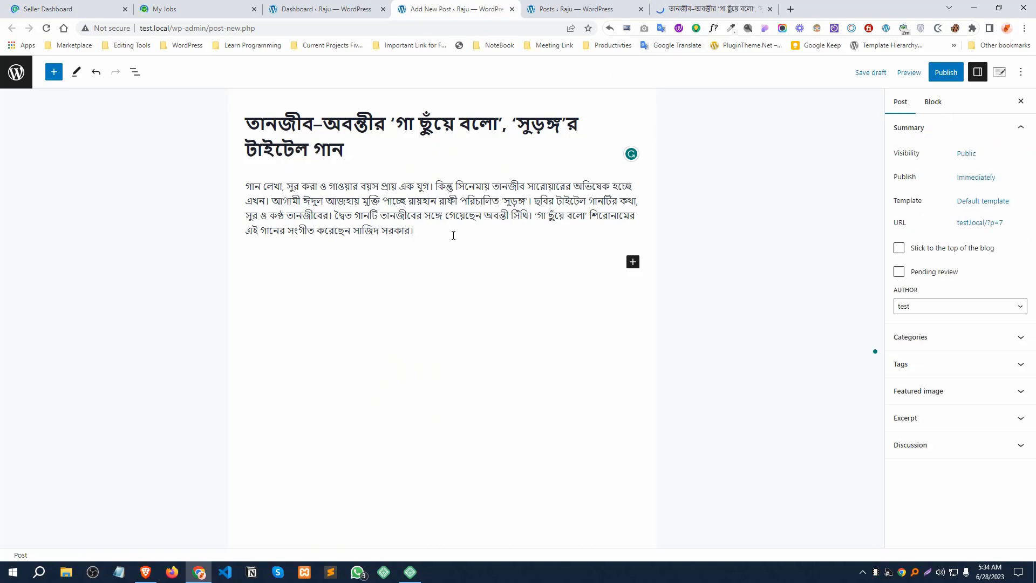
left_click(633, 262)
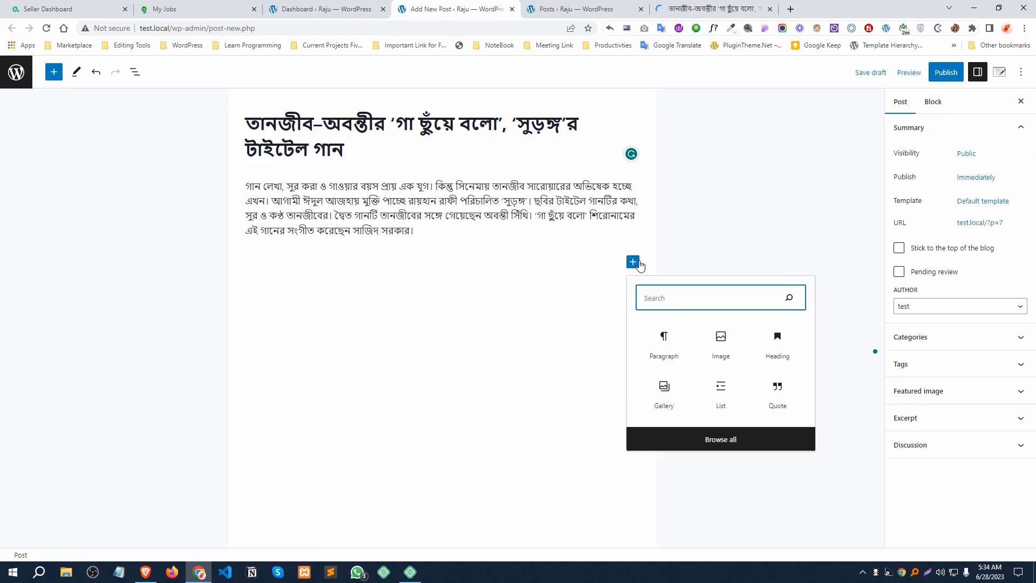
left_click(720, 345)
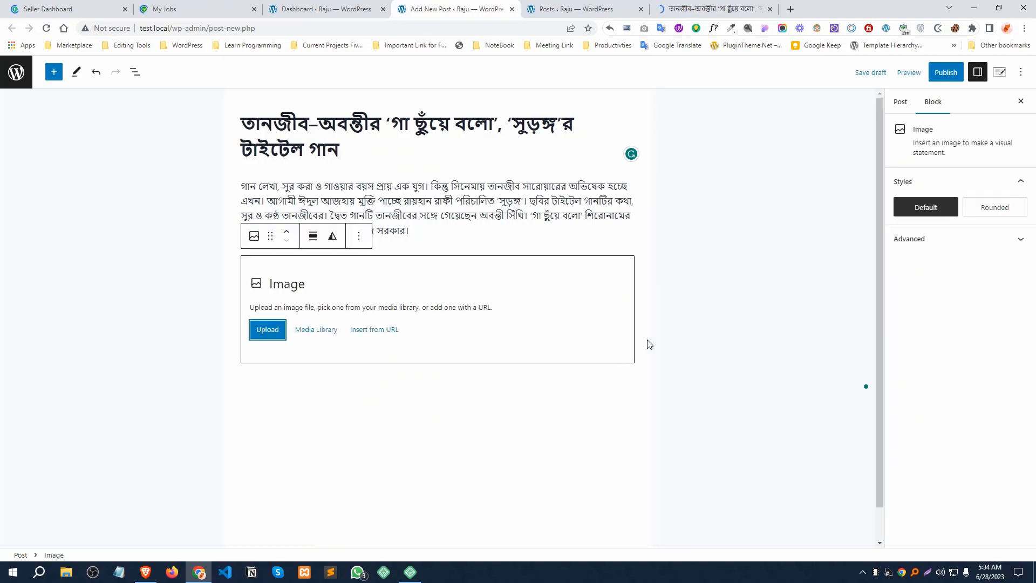
left_click(269, 329)
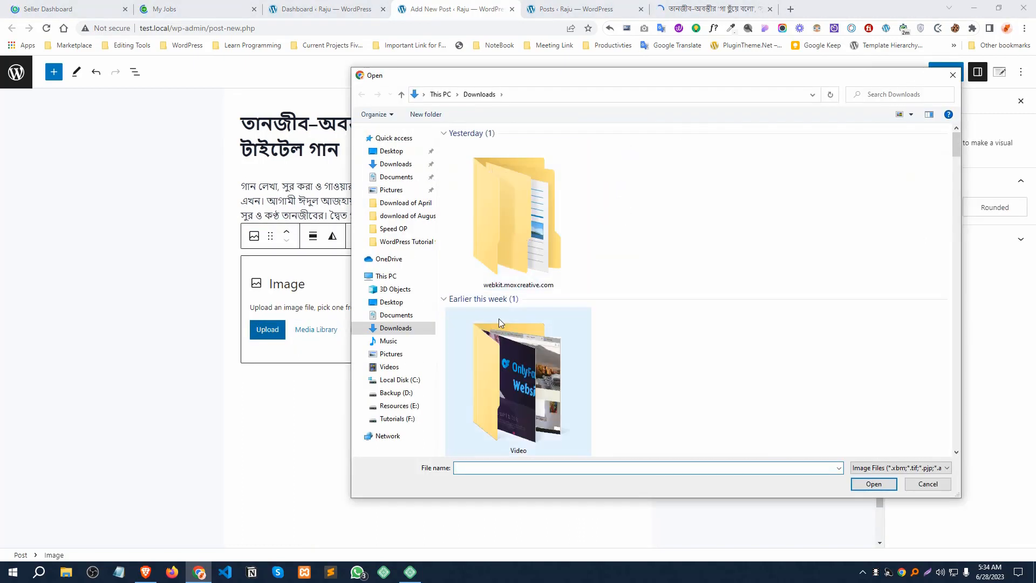
scroll(556, 244, "down", 10)
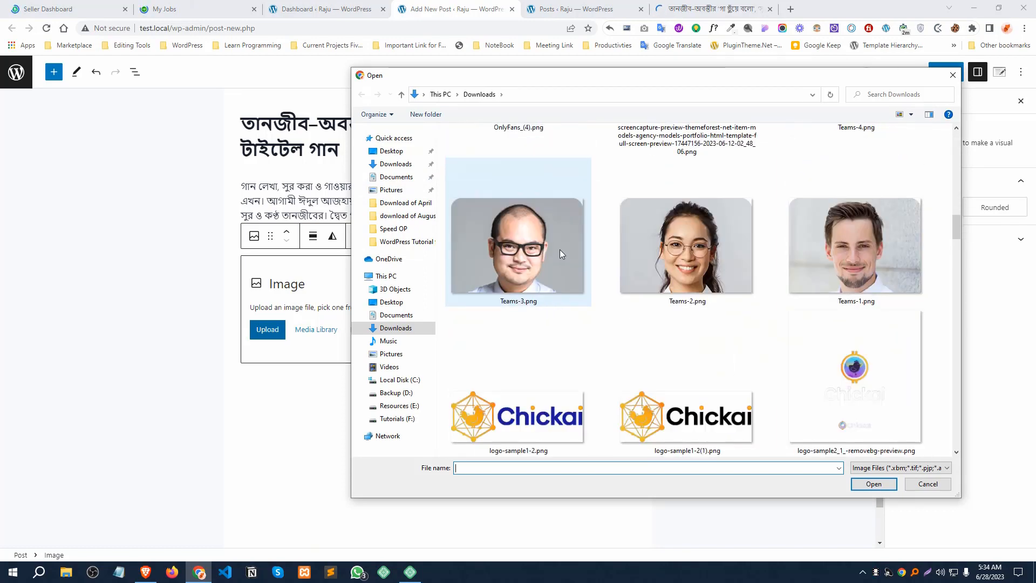
scroll(559, 250, "down", 6)
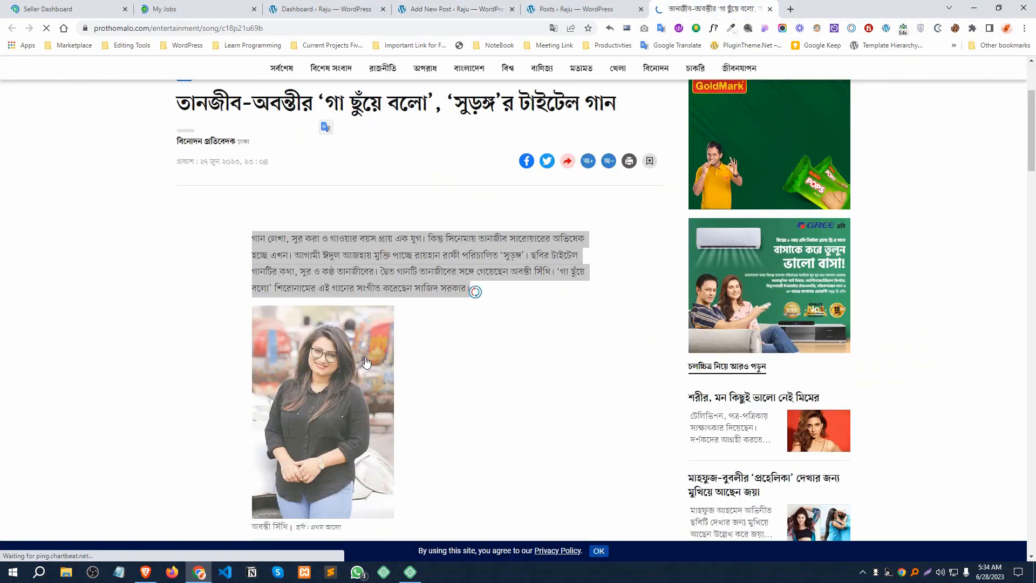
right_click(366, 356)
scroll(338, 374, "down", 3)
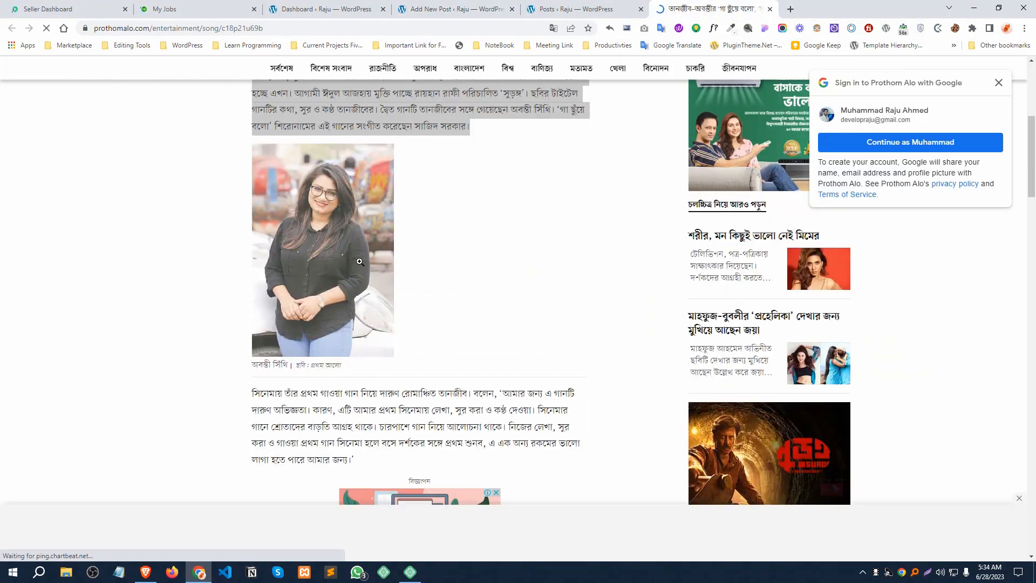
scroll(323, 215, "down", 1)
right_click(320, 202)
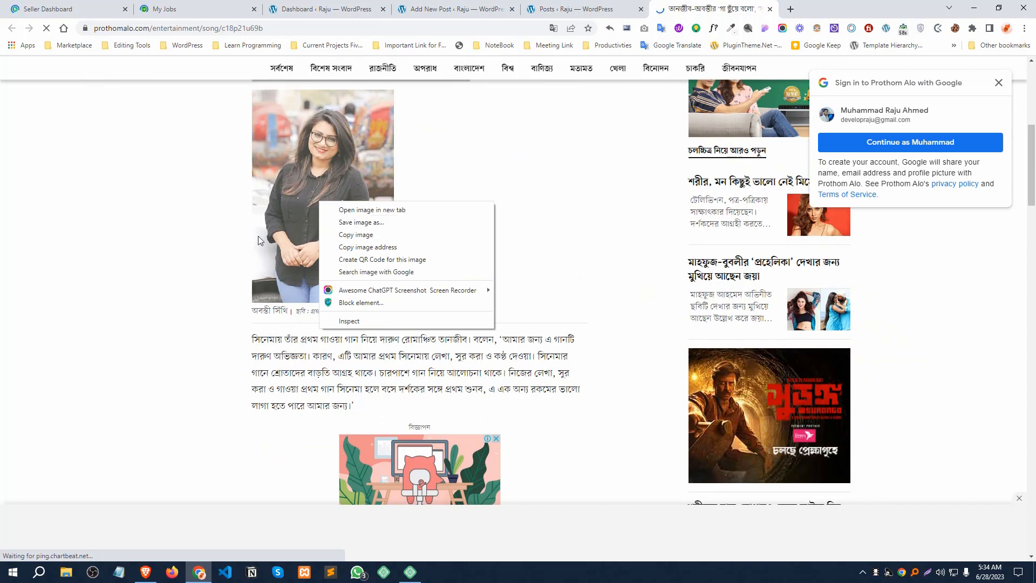
scroll(258, 235, "up", 2)
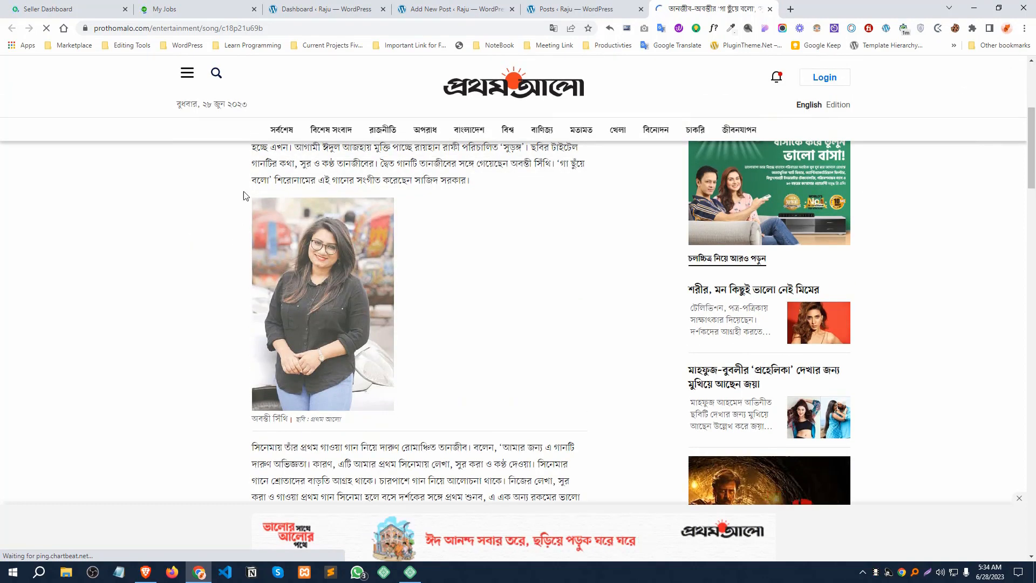
scroll(266, 247, "up", 1)
left_click_drag(253, 186, 394, 108)
scroll(410, 423, "down", 4)
scroll(460, 233, "up", 1)
scroll(460, 236, "up", 1)
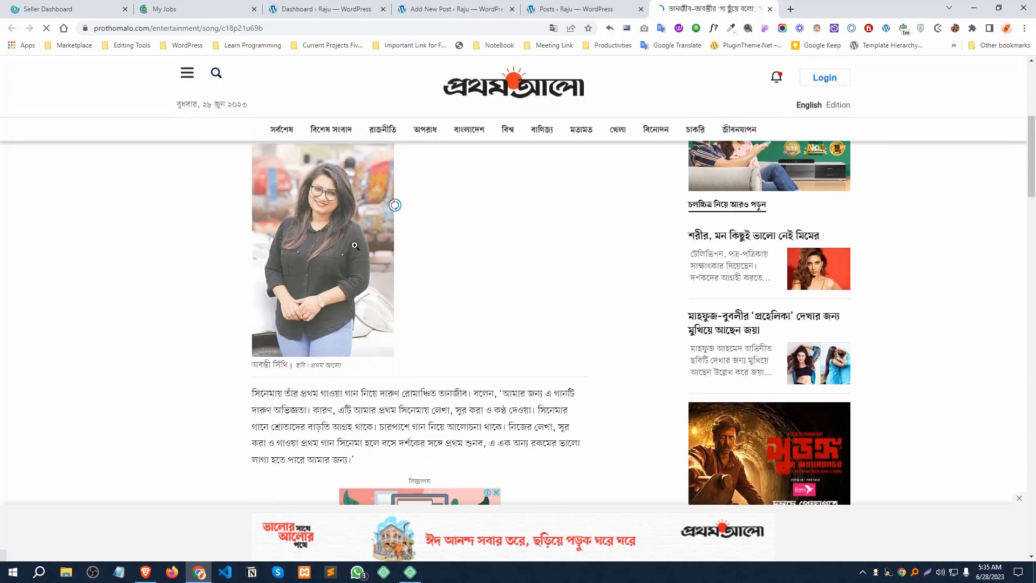
right_click(342, 241)
left_click(401, 264)
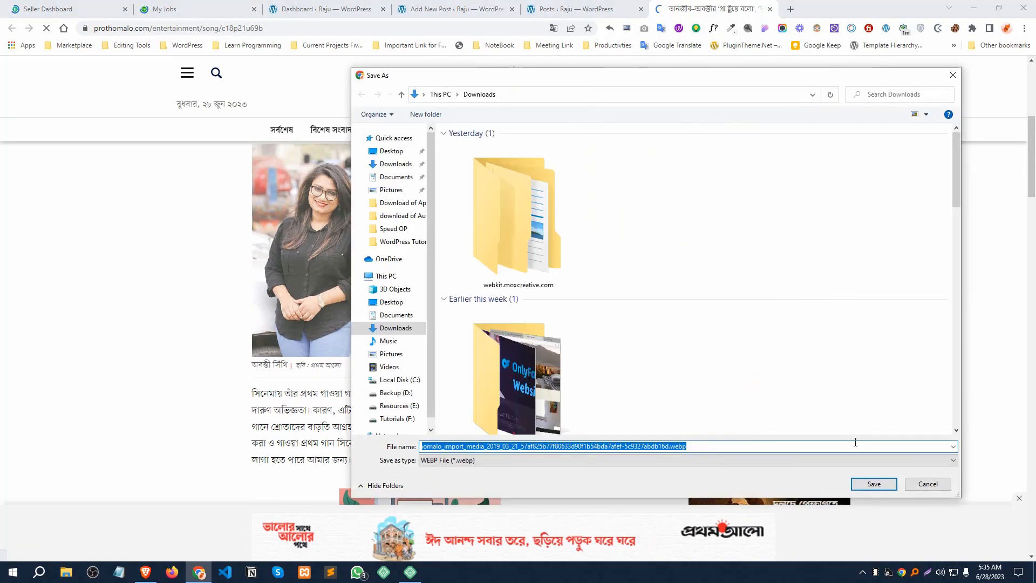
left_click(953, 76)
scroll(389, 268, "up", 5)
scroll(371, 272, "down", 5)
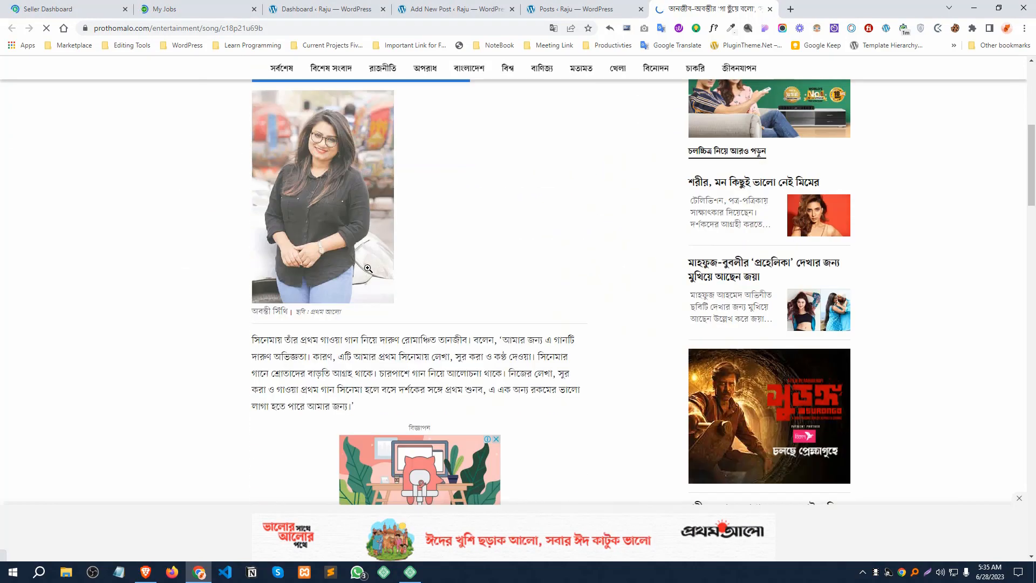
scroll(202, 249, "up", 2)
left_click(202, 249)
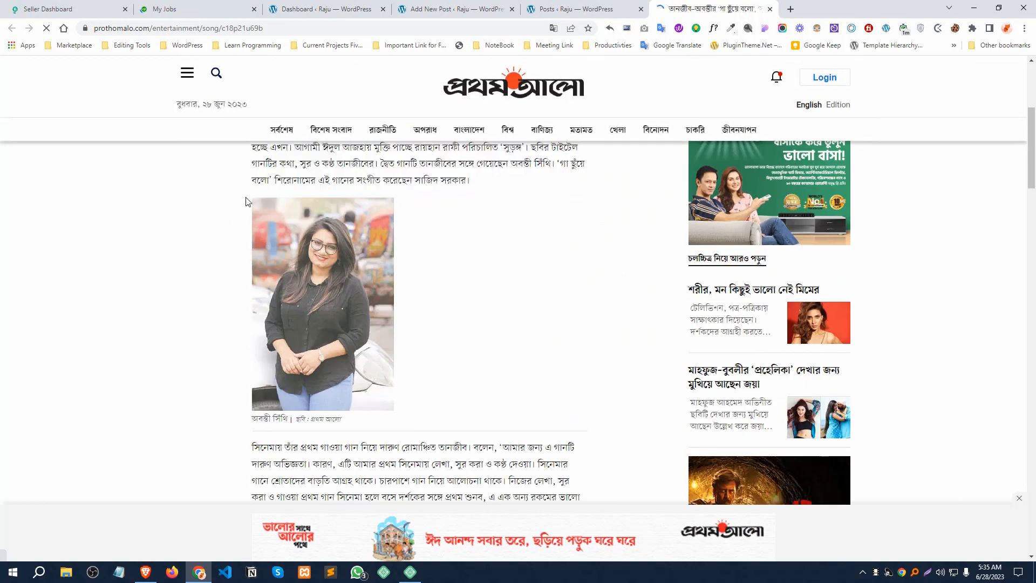
double_click(374, 322)
left_click(398, 289)
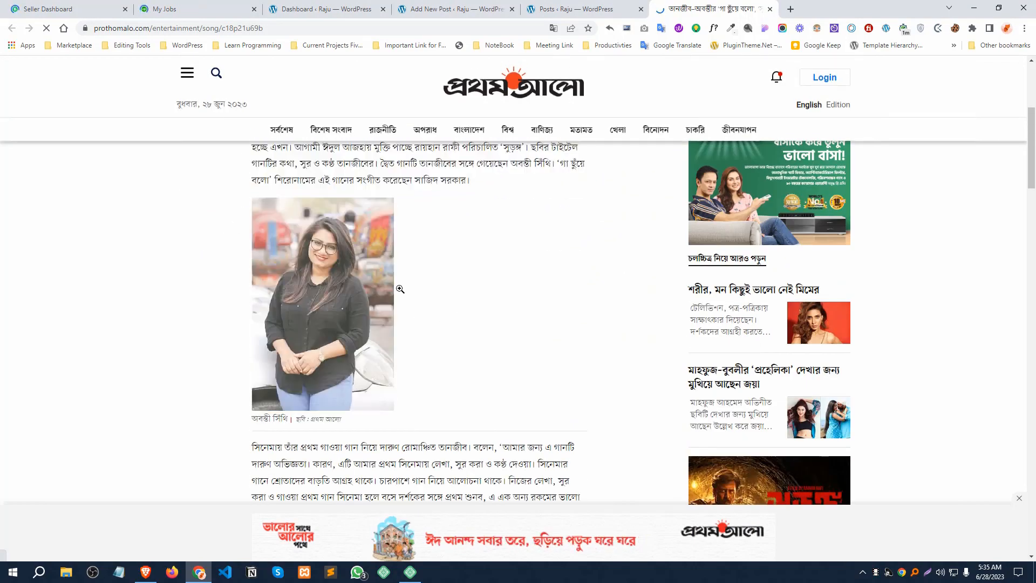
Copy the article's opening paragraph, photo, caption and following paragraph together, and return to the post editor.
scroll(378, 281, "up", 2)
left_click_drag(251, 236, 402, 404)
scroll(405, 407, "down", 4)
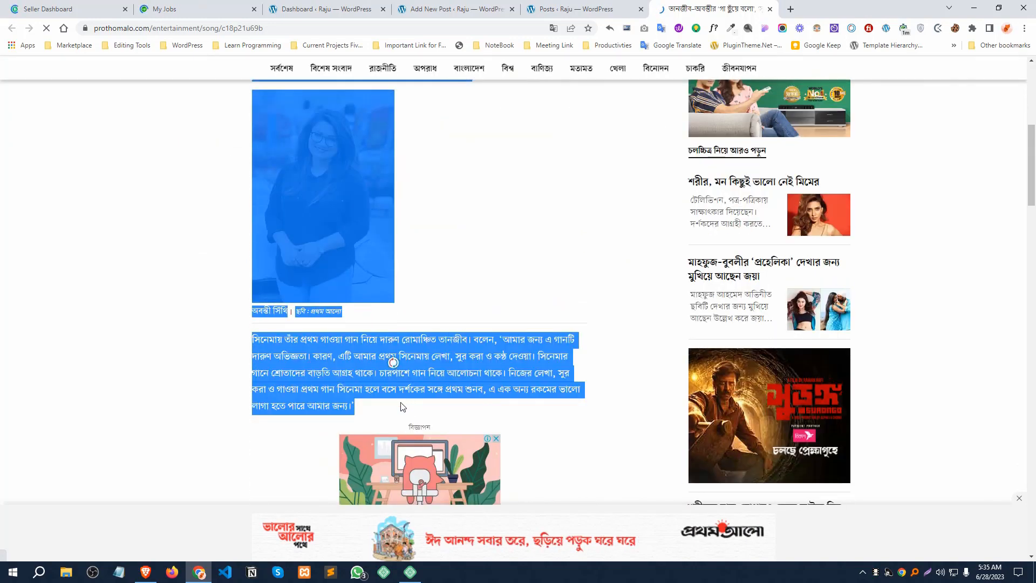
left_click(572, 6)
left_click(475, 5)
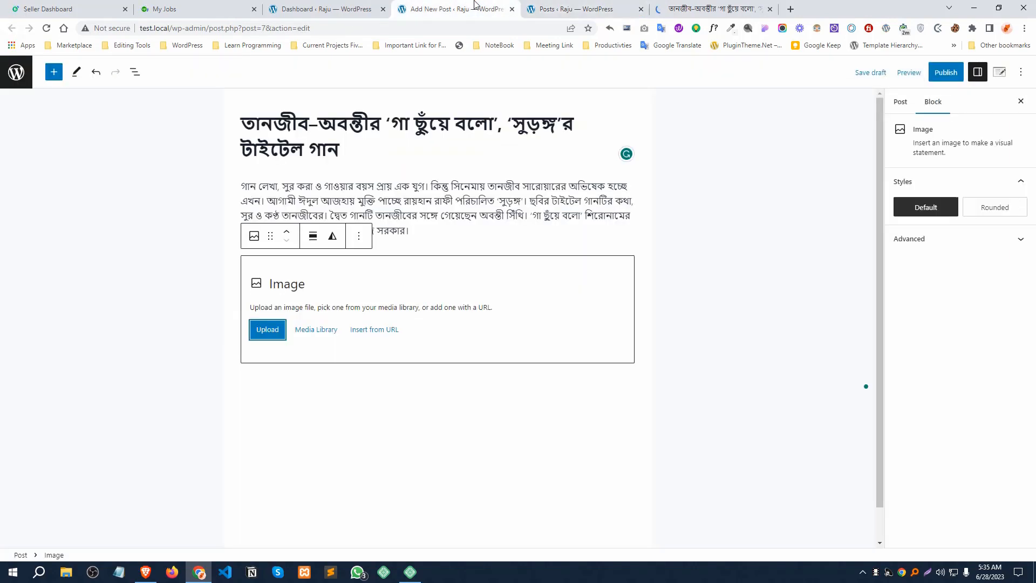
Remove the empty image block below the paragraph from the post.
left_click(377, 246)
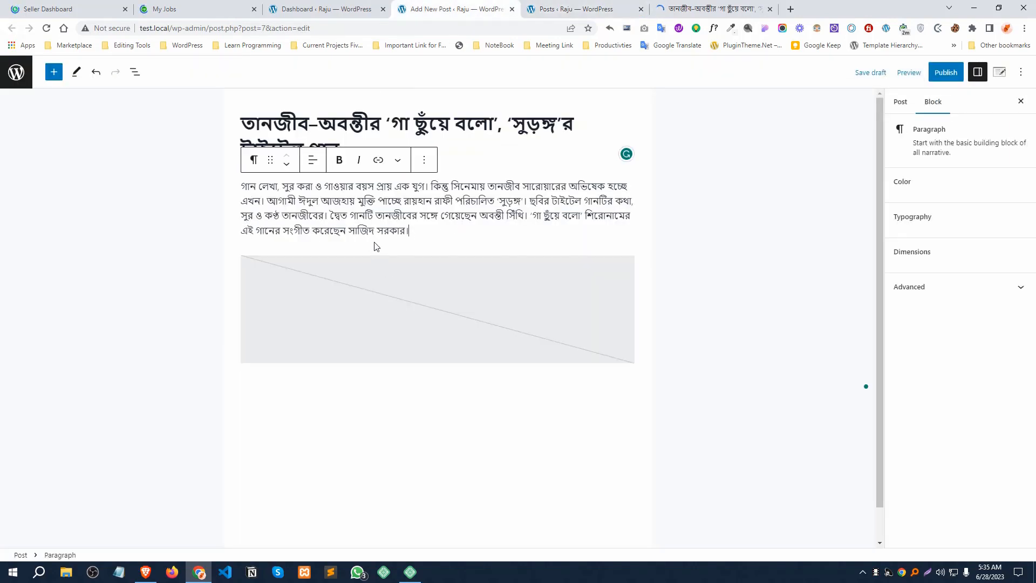
left_click(418, 269)
left_click(358, 238)
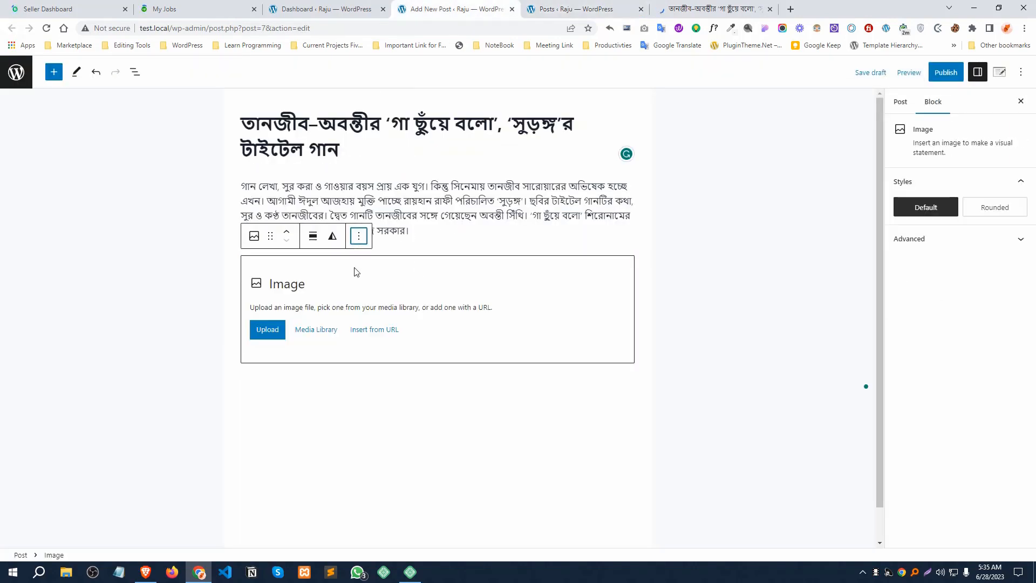
key("shift+alt+z")
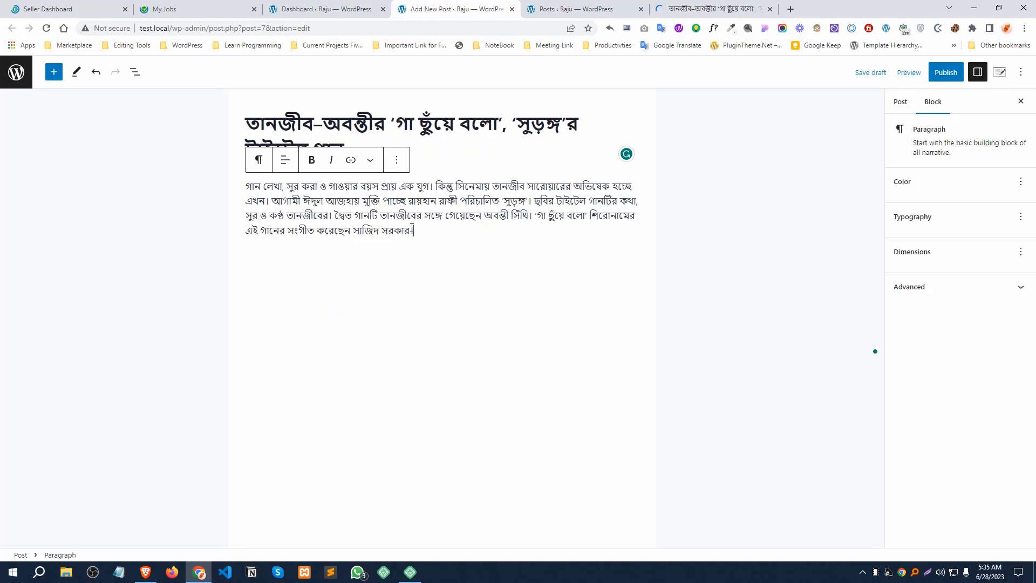
Replace the post's body paragraph with the copied article text and photo.
left_click_drag(414, 232, 244, 190)
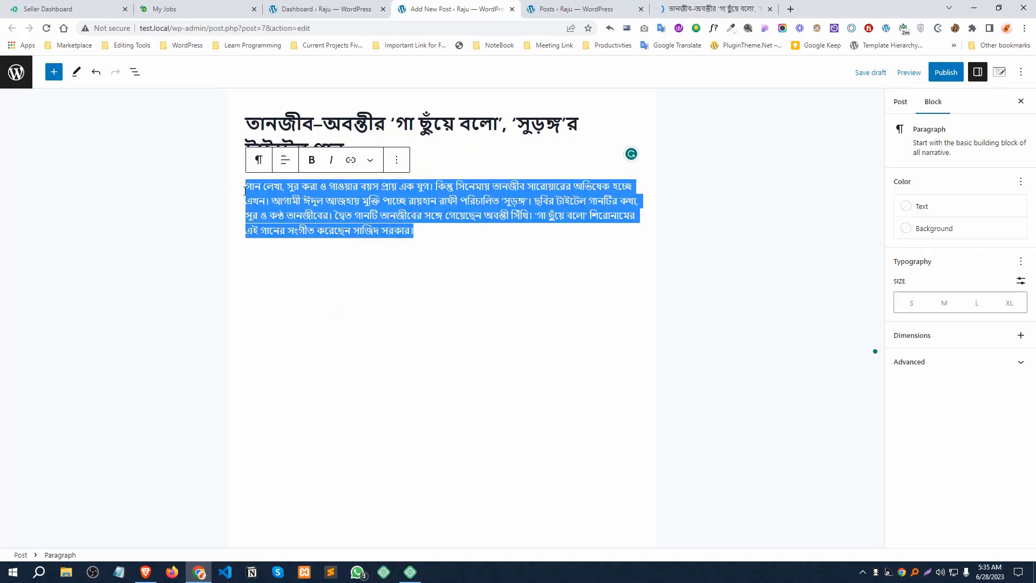
key("ctrl+v")
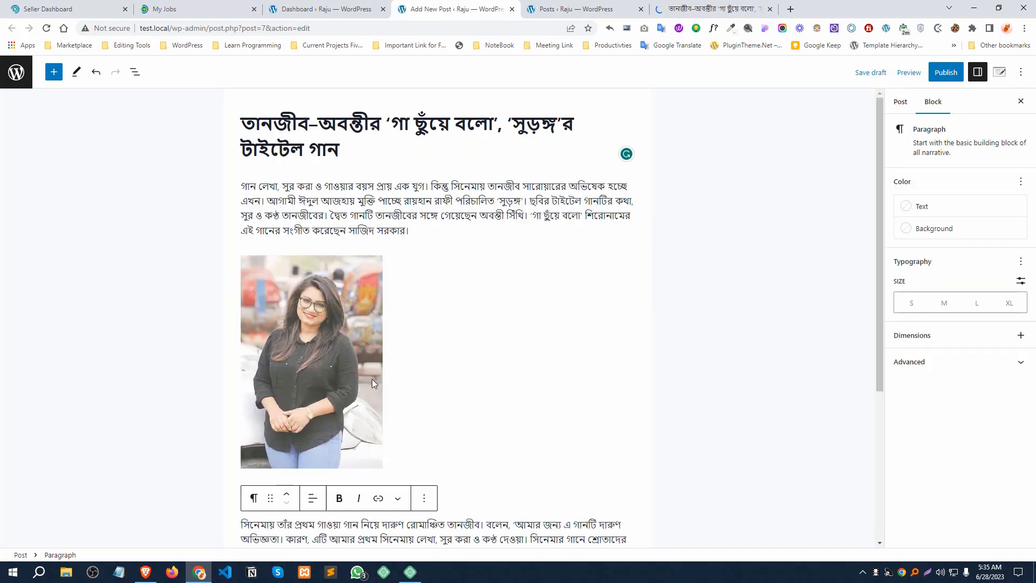
scroll(374, 377, "down", 2)
scroll(579, 294, "up", 2)
Publish the post with public visibility and immediate publication.
left_click(946, 75)
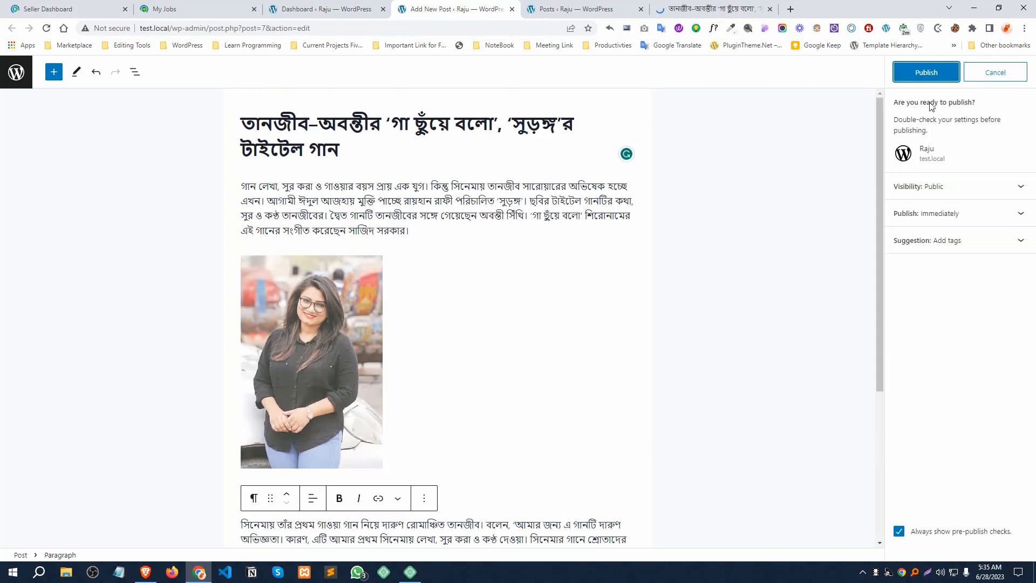
left_click(926, 72)
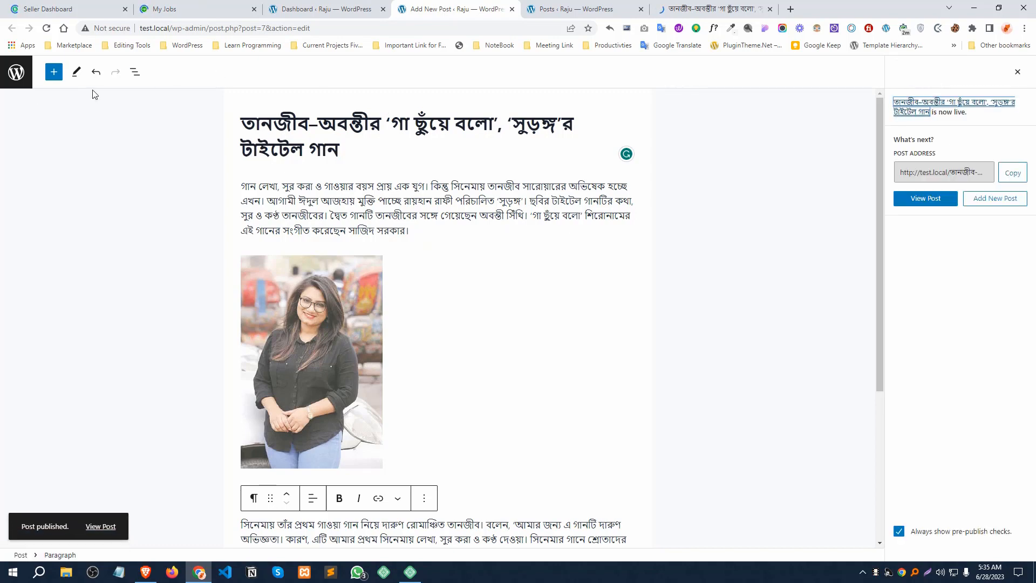
Open the site's front page in a new tab from the WordPress dashboard.
left_click(317, 15)
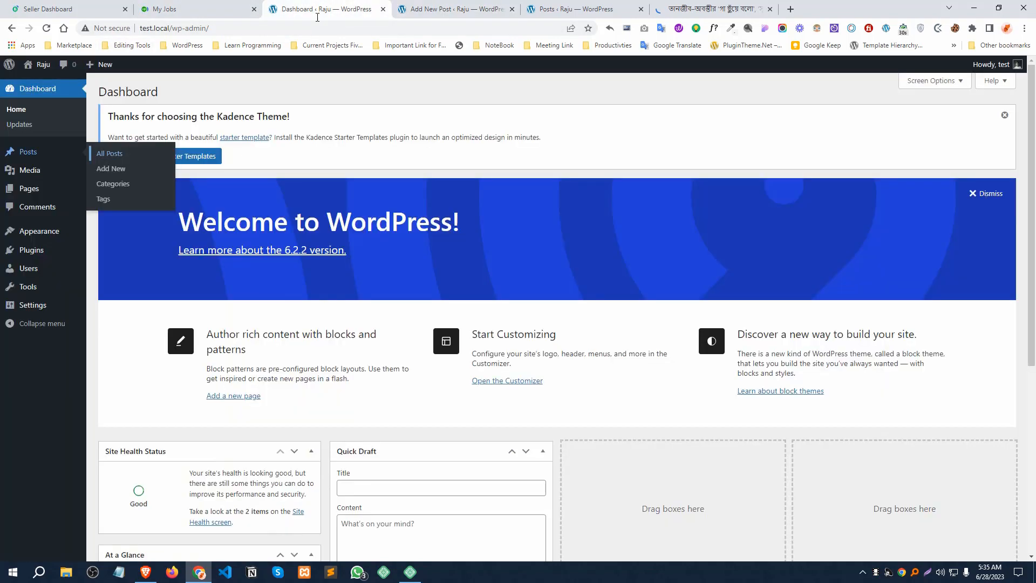
right_click(45, 82)
left_click(86, 92)
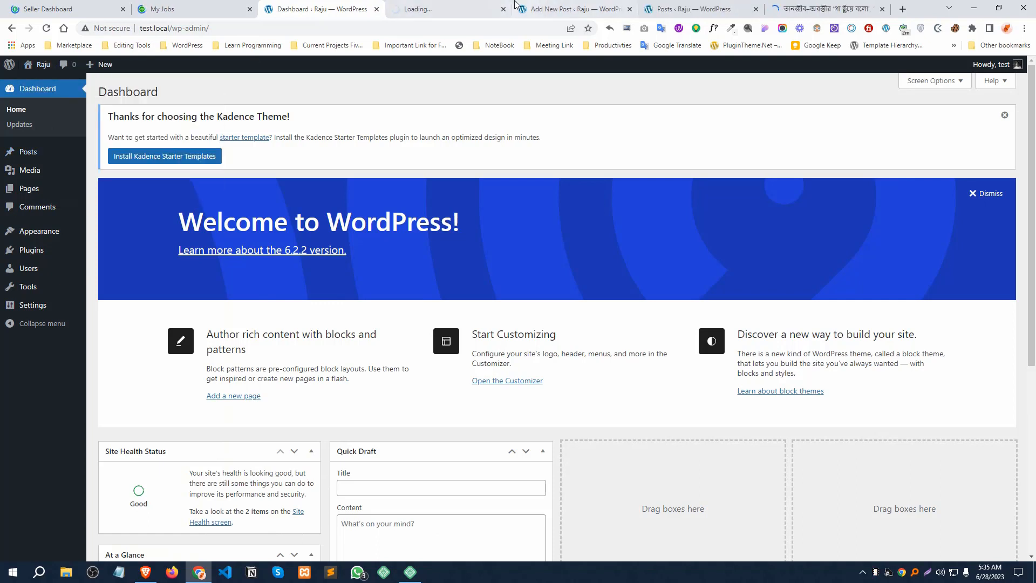
left_click(510, 8)
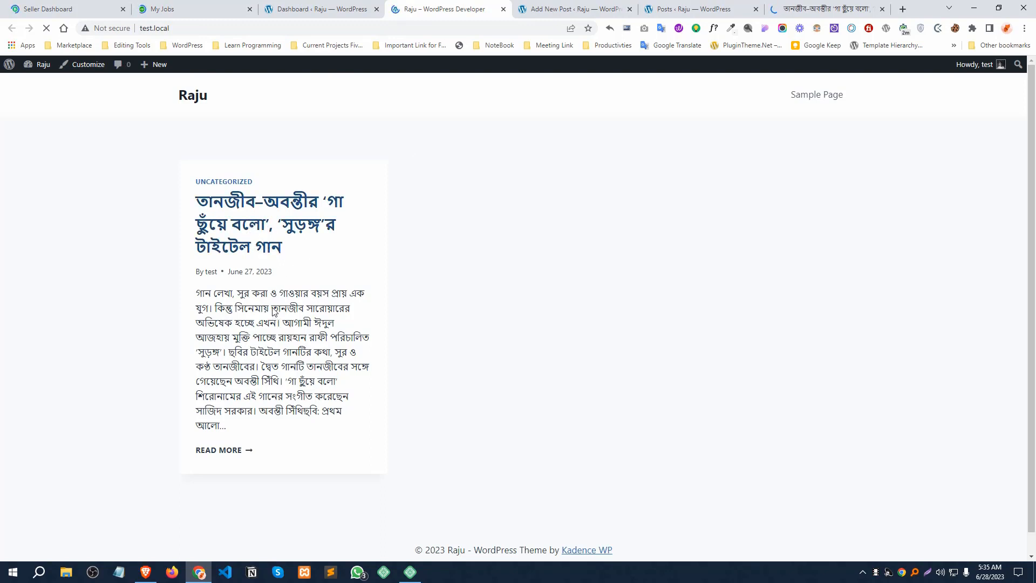
Open the published post on the site and examine its title, text, photo and comment section.
left_click(250, 228)
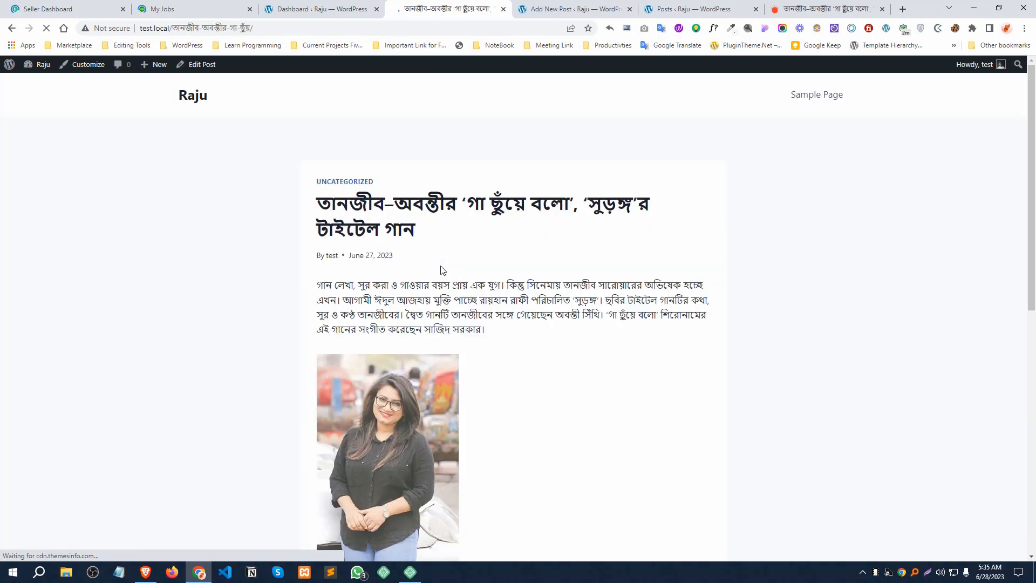
scroll(539, 300, "down", 2)
scroll(539, 300, "up", 2)
left_click_drag(446, 232, 296, 209)
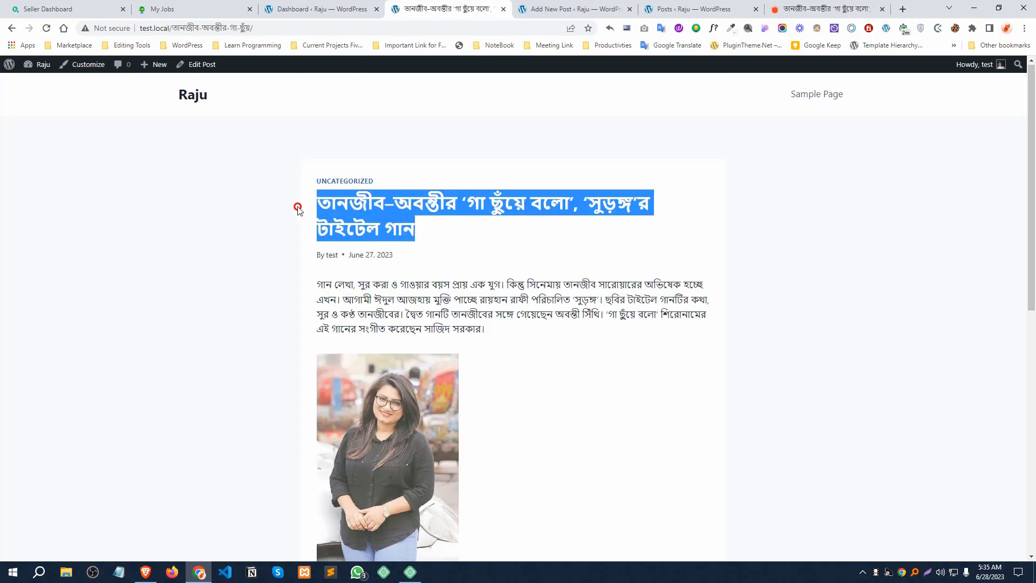
scroll(466, 334, "down", 3)
scroll(464, 338, "down", 7)
scroll(463, 345, "up", 2)
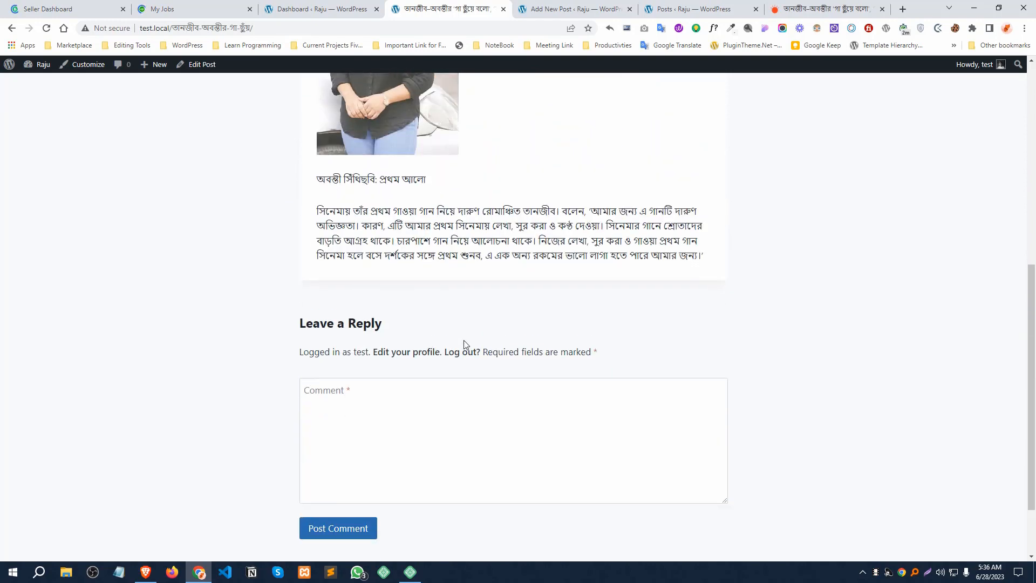
Post the comment "This news is test purpose" on the published post and review it on the page.
scroll(432, 332, "down", 2)
left_click(403, 318)
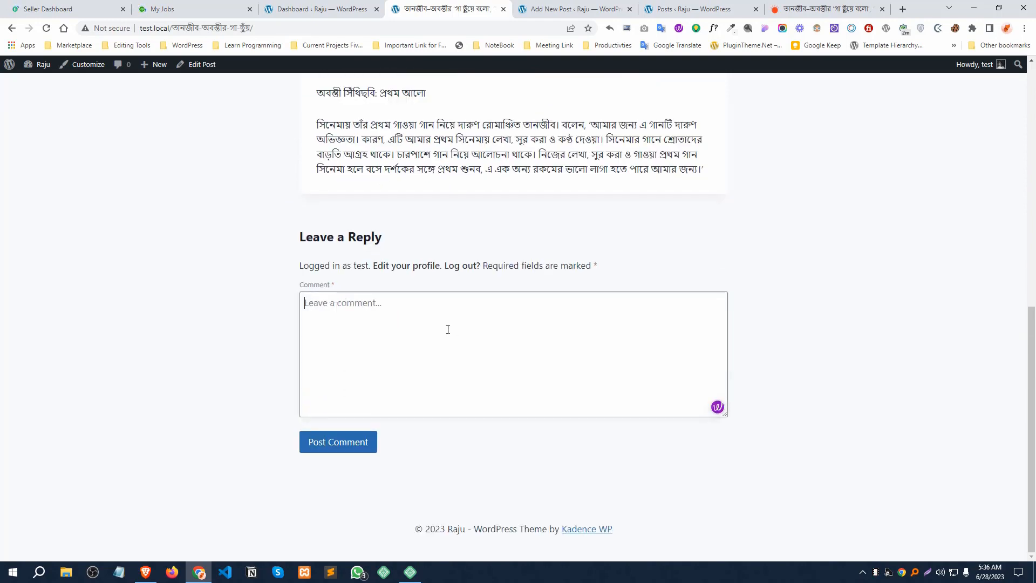
type("This news is test purpose")
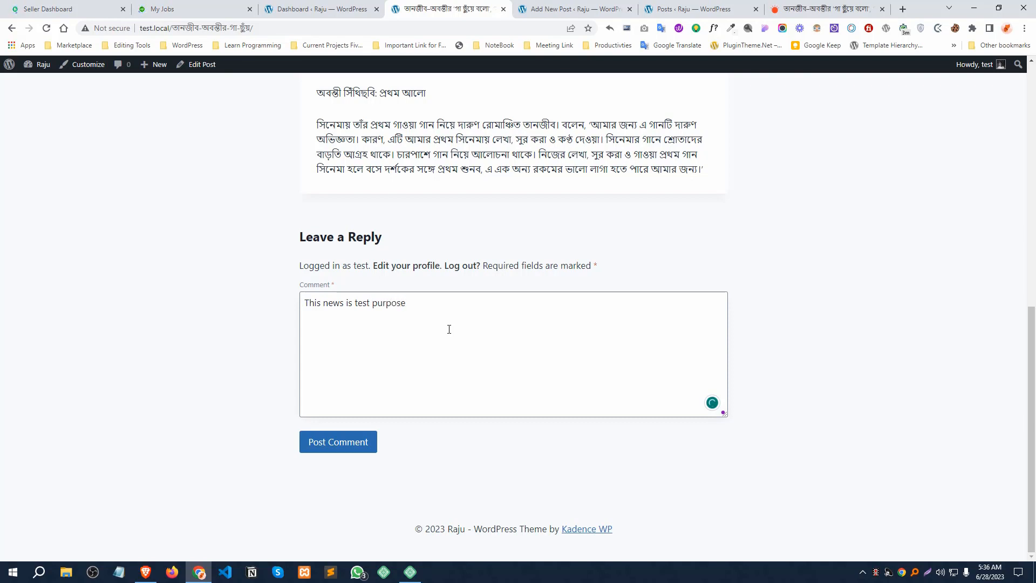
left_click(363, 444)
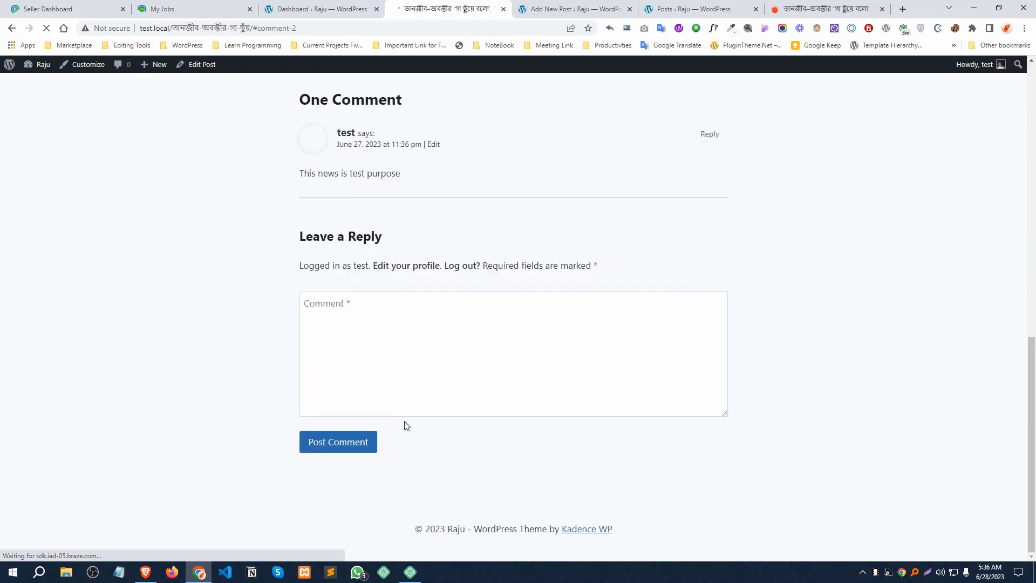
left_click_drag(400, 345, 261, 336)
scroll(653, 427, "up", 10)
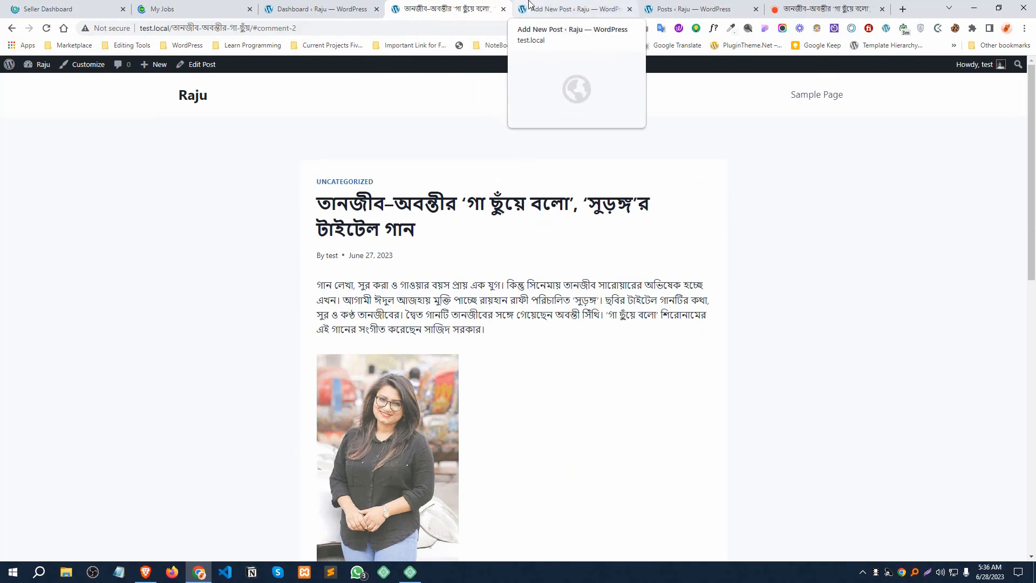
Close the post editor tab and open the WordPress media library in a new tab.
left_click(553, 5)
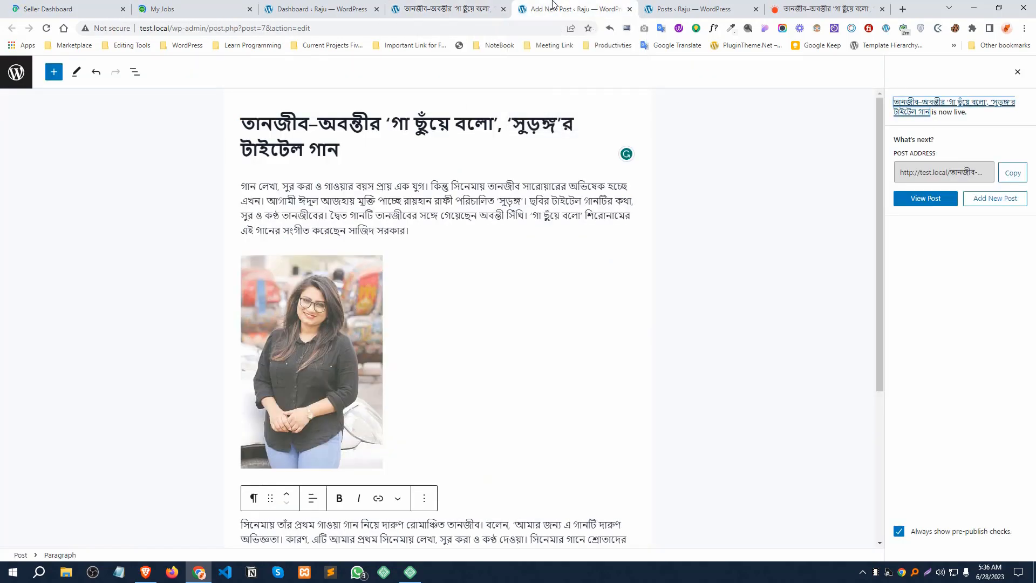
left_click(628, 9)
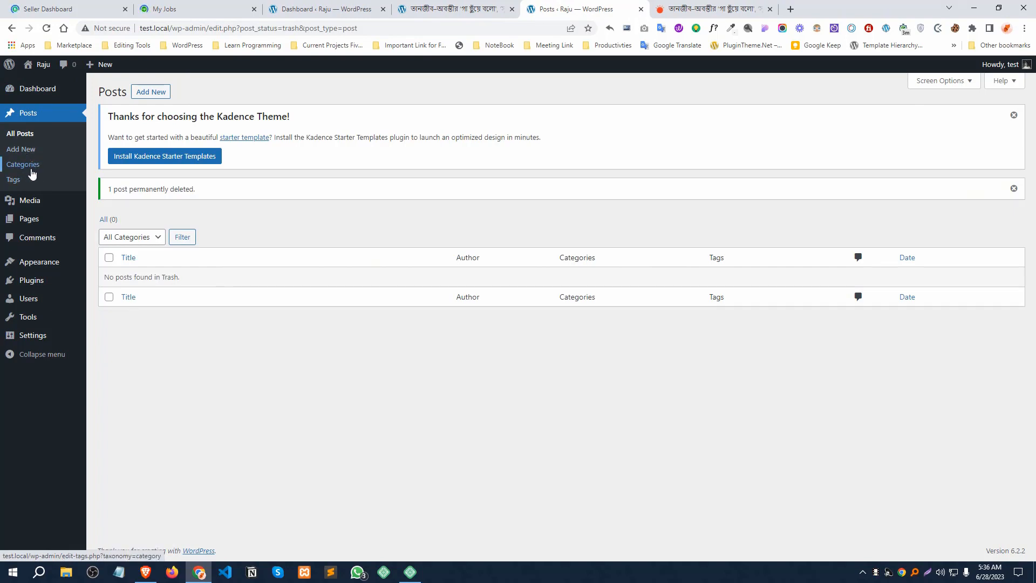
mouse_move(37, 202)
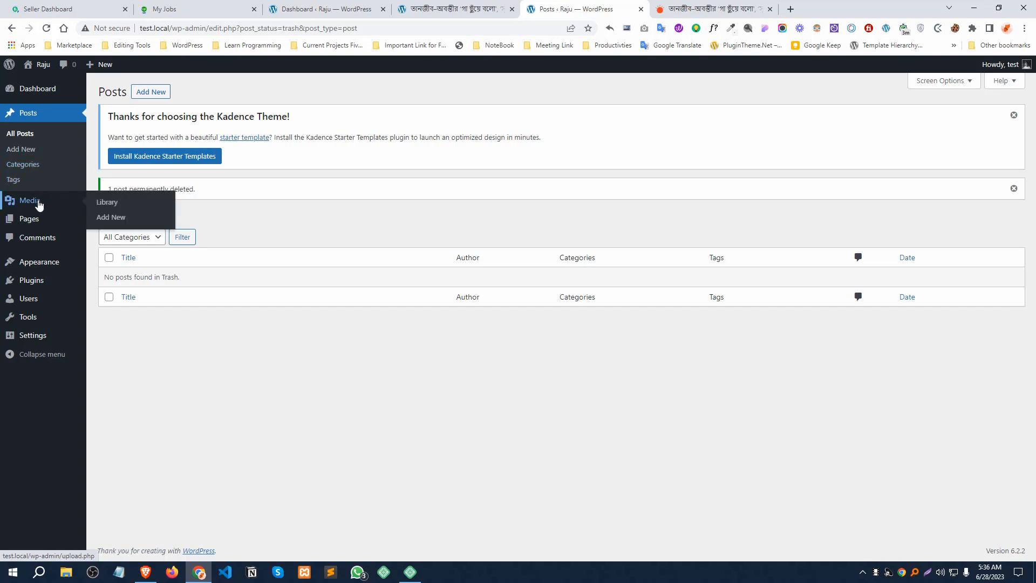
right_click(105, 208)
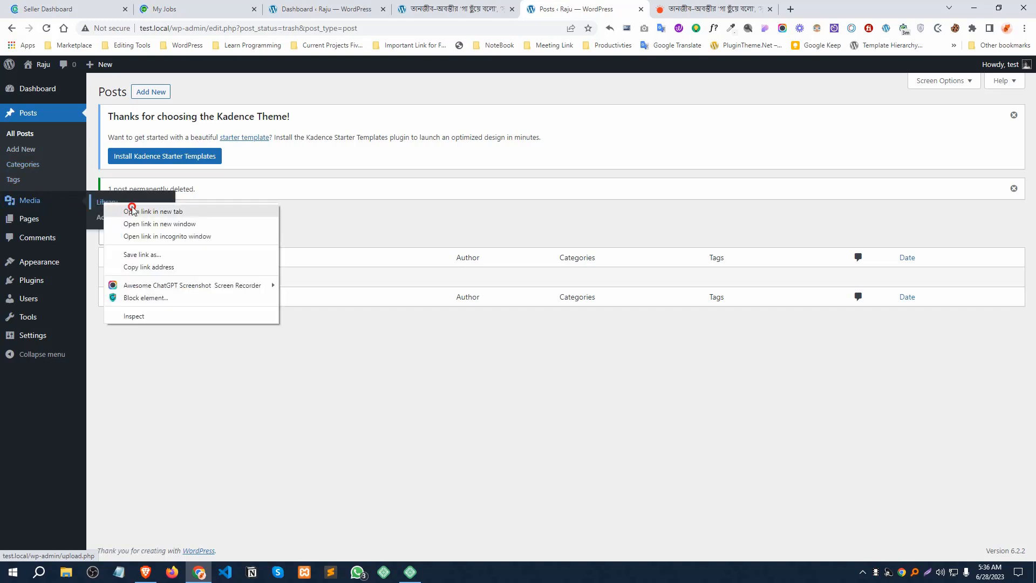
left_click(132, 211)
left_click(681, 9)
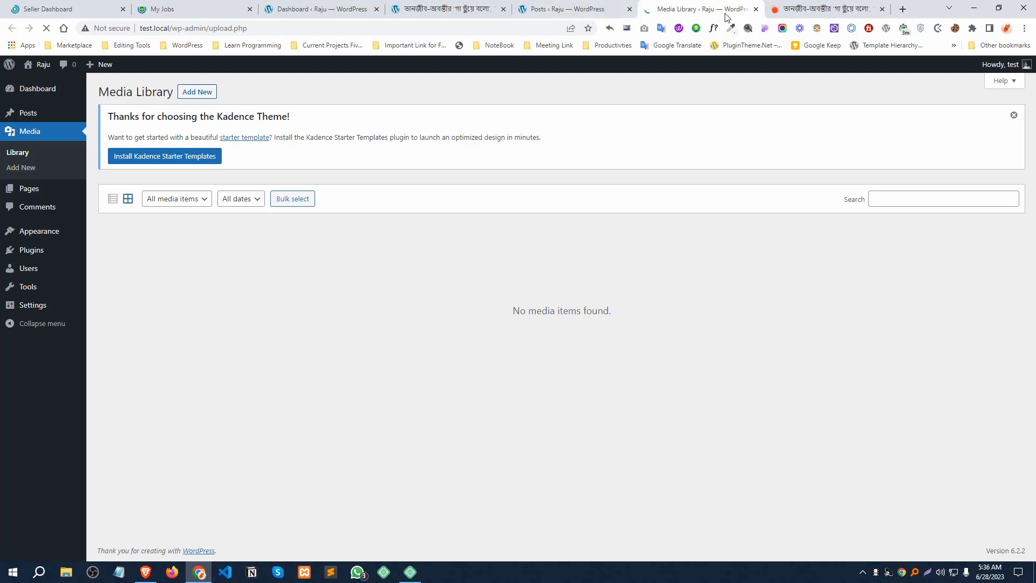
Upload construction-of-building.jpg from the Buildincraft homepage download folder to the media library.
left_click(203, 92)
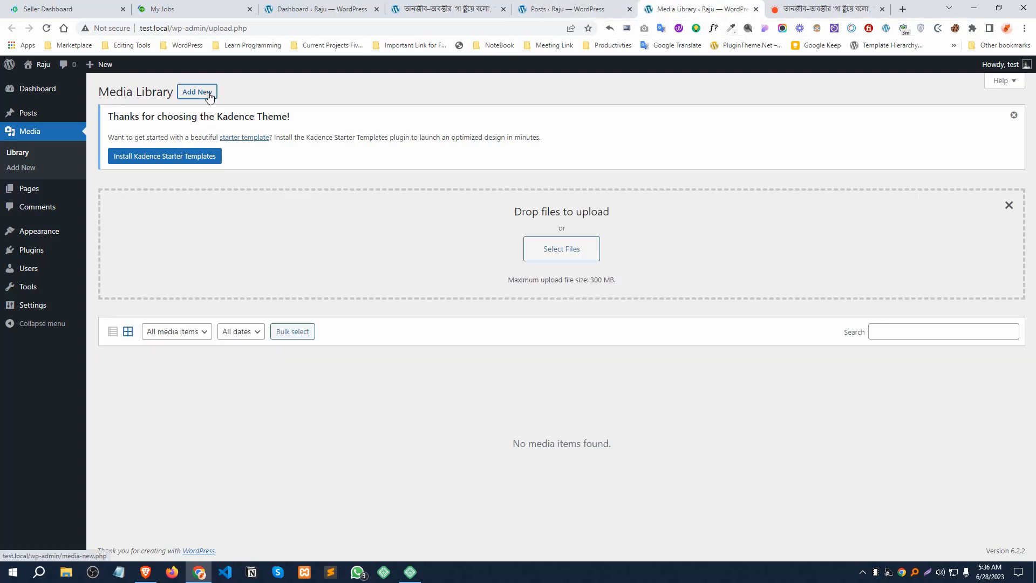
left_click(564, 249)
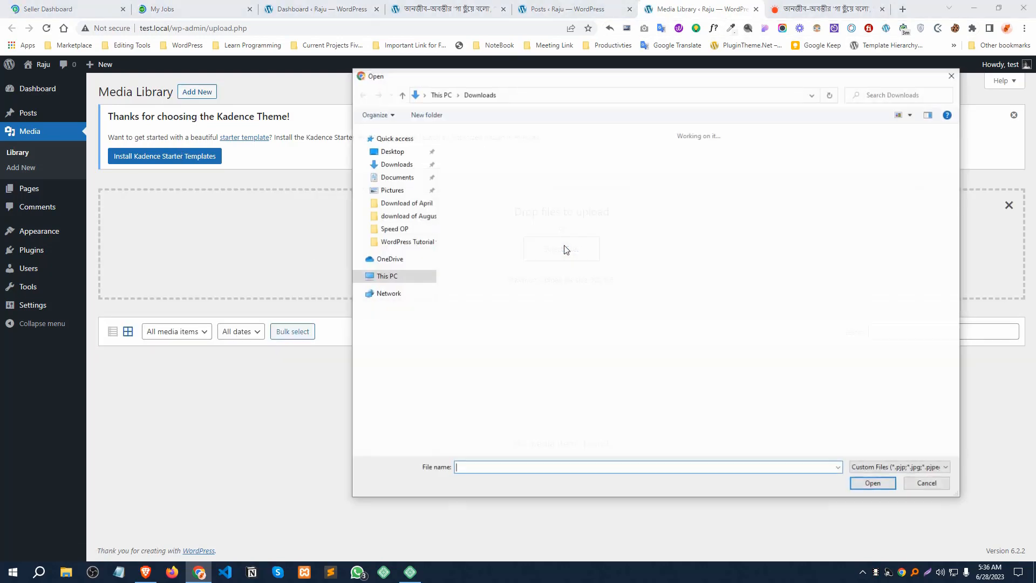
double_click(789, 320)
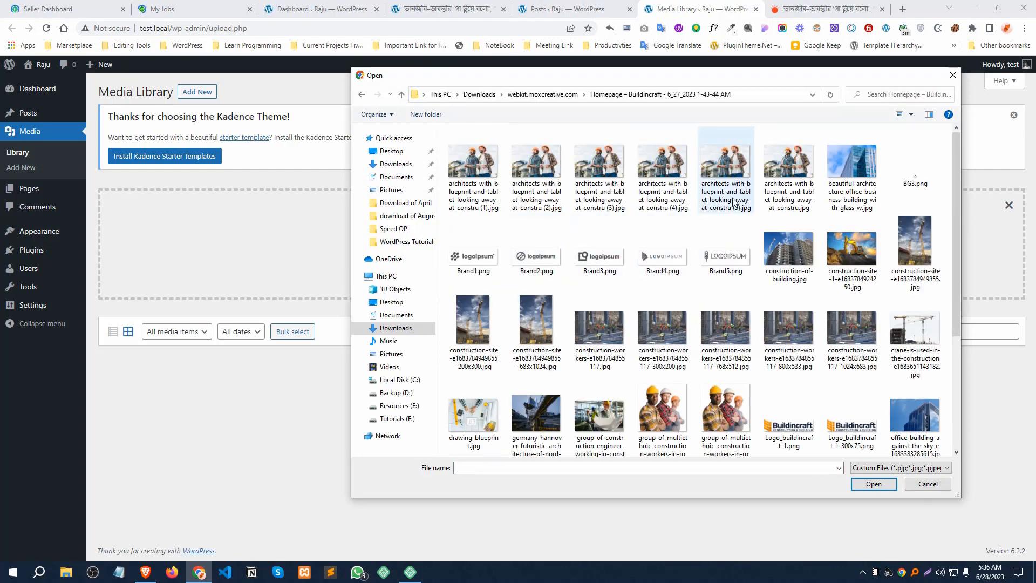
left_click(783, 270)
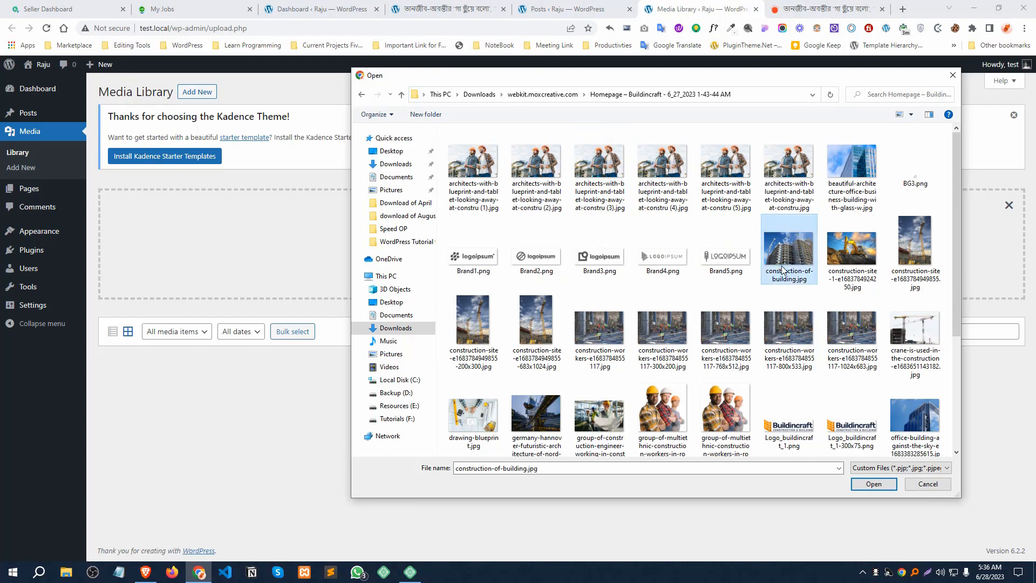
left_click(874, 484)
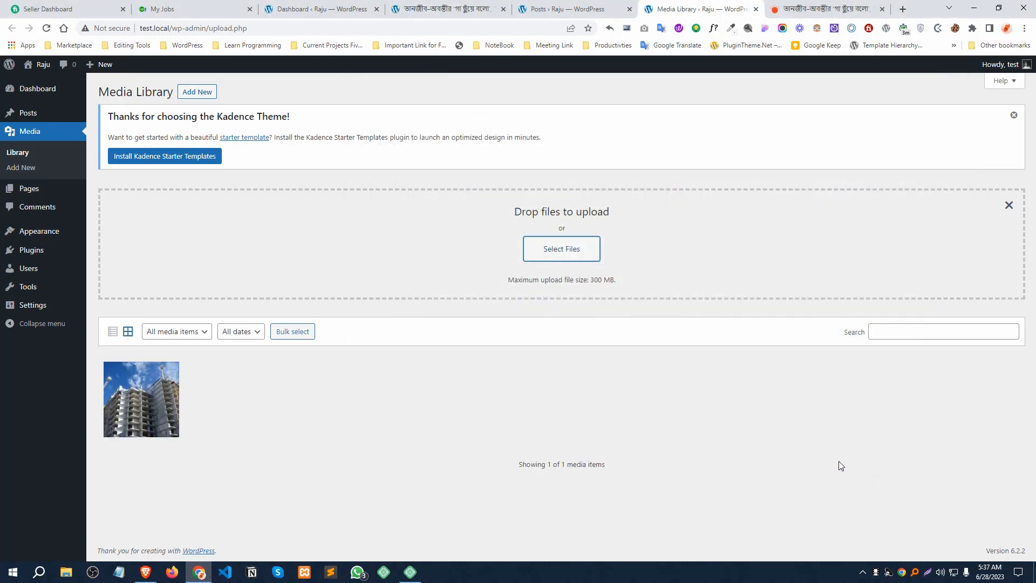
Open the list of all WordPress pages in a new tab.
mouse_move(73, 197)
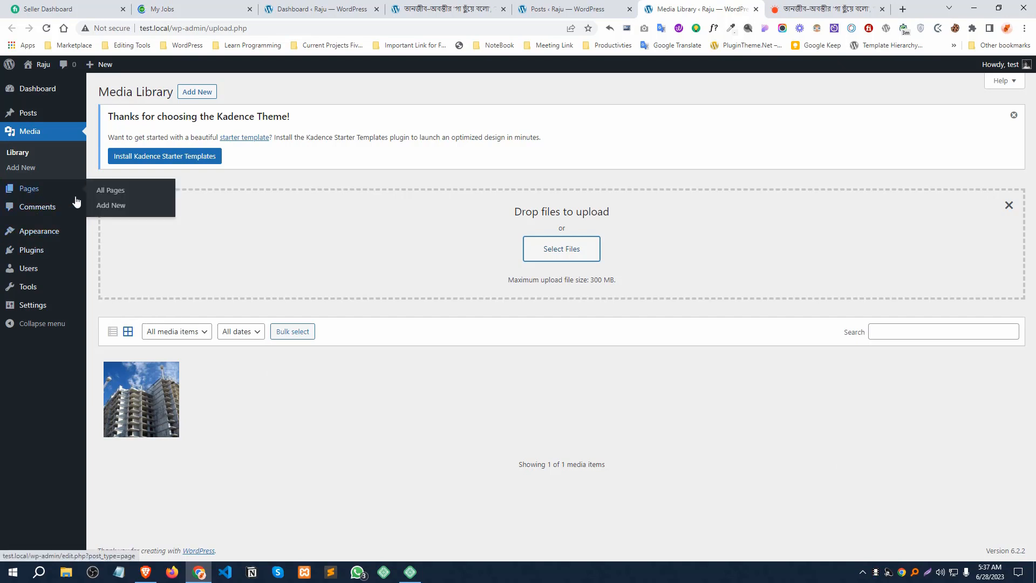
right_click(114, 189)
left_click(155, 199)
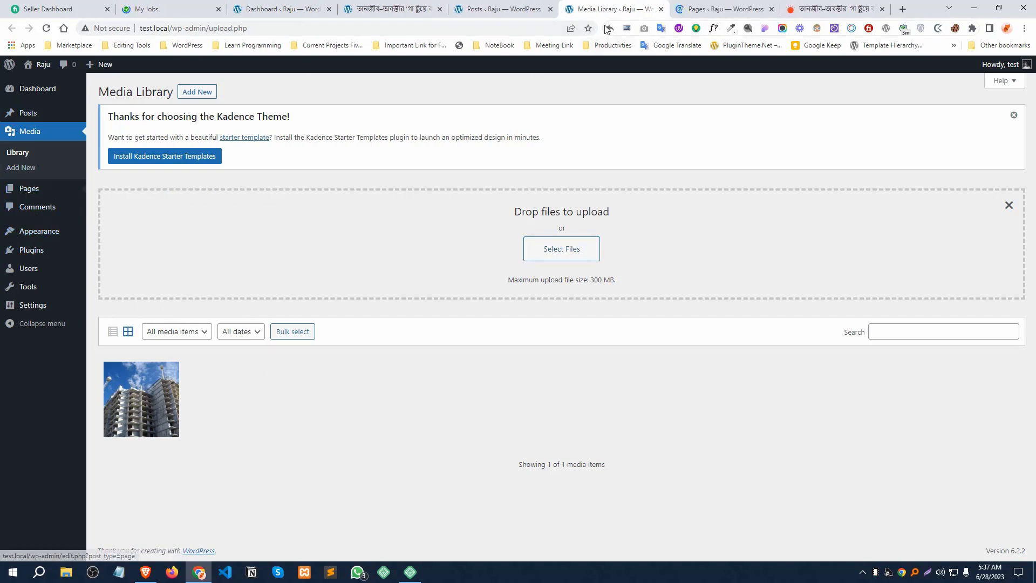
left_click(701, 7)
View the সর্বশেষ (latest news) section of the Prothom Alo site, open a blank tab and close the news site.
key("ctrl+Tab")
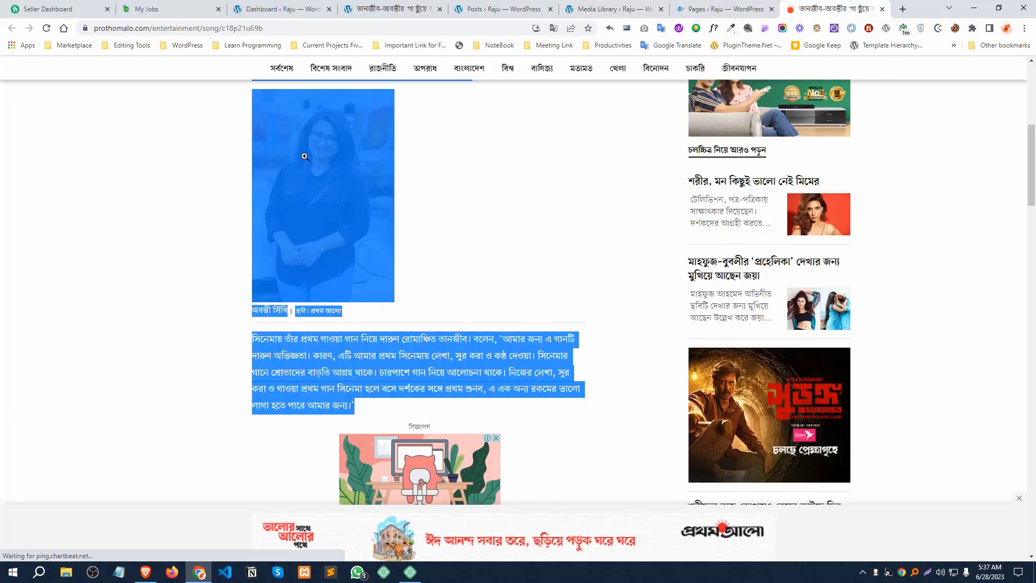
scroll(395, 273, "up", 5)
scroll(394, 273, "up", 2)
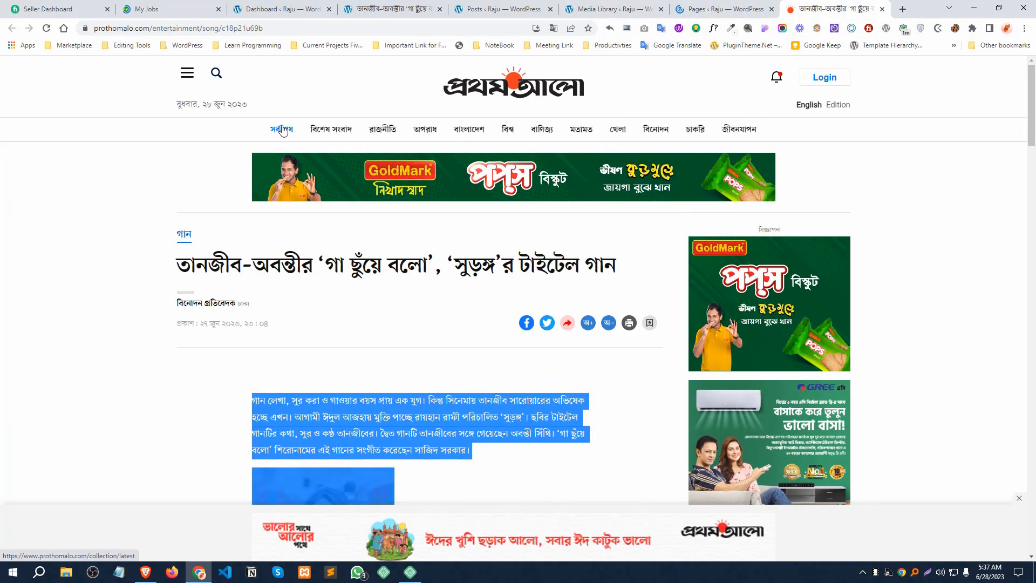
left_click(283, 130)
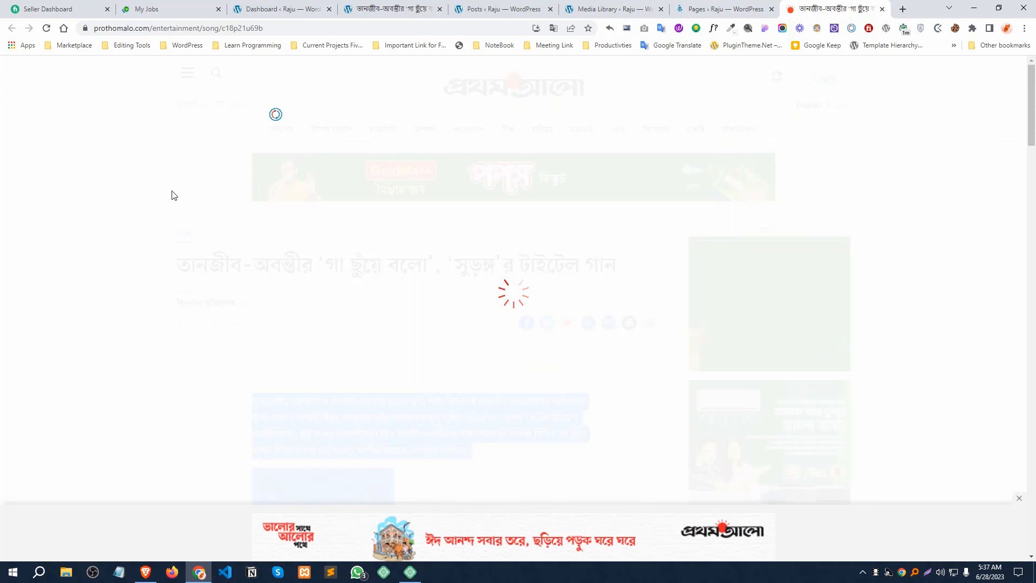
left_click(903, 8)
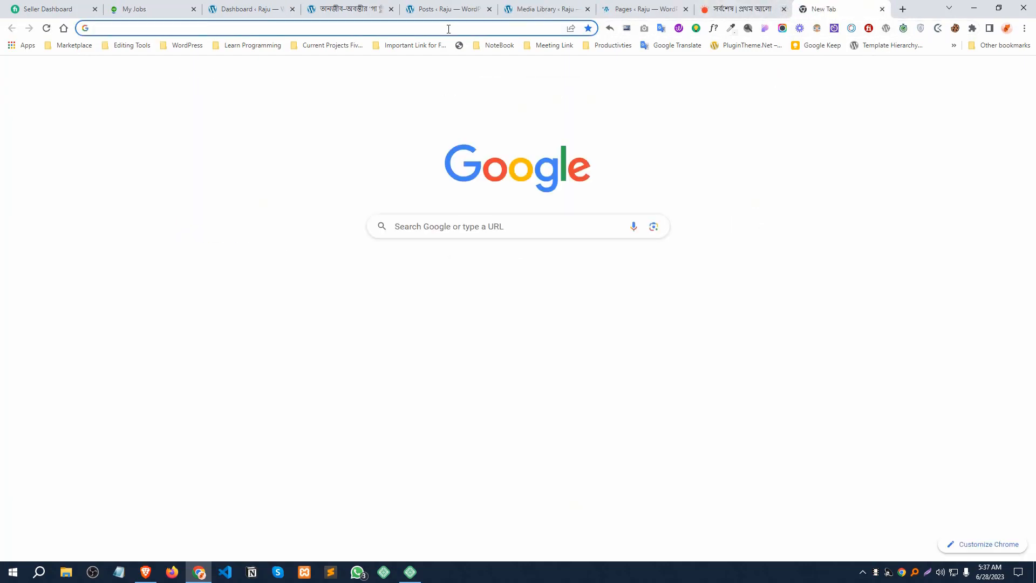
left_click(785, 9)
Load neofren.com in the blank tab as an example of a site with several pages.
left_click(448, 29)
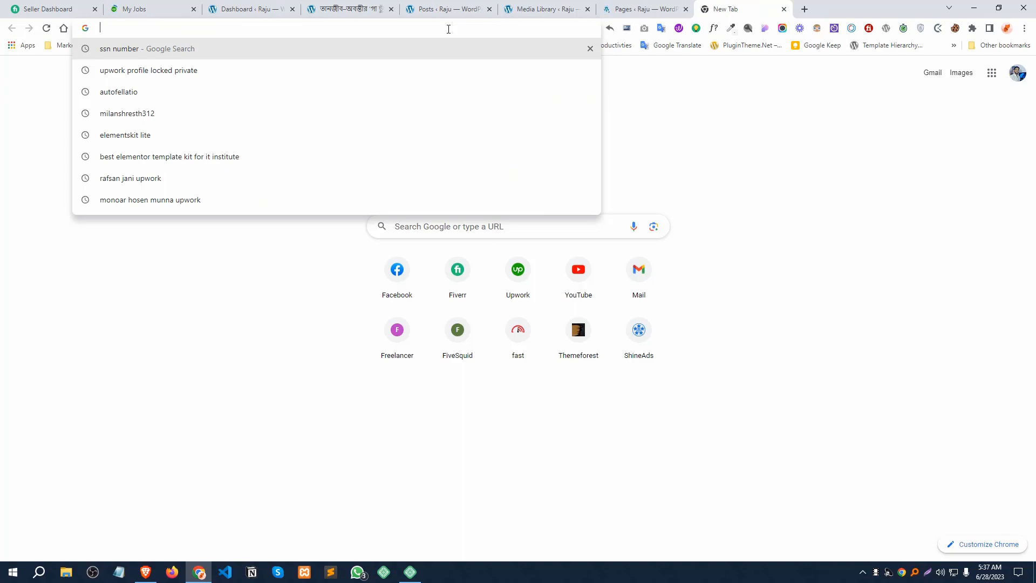
type("neo")
key("Return")
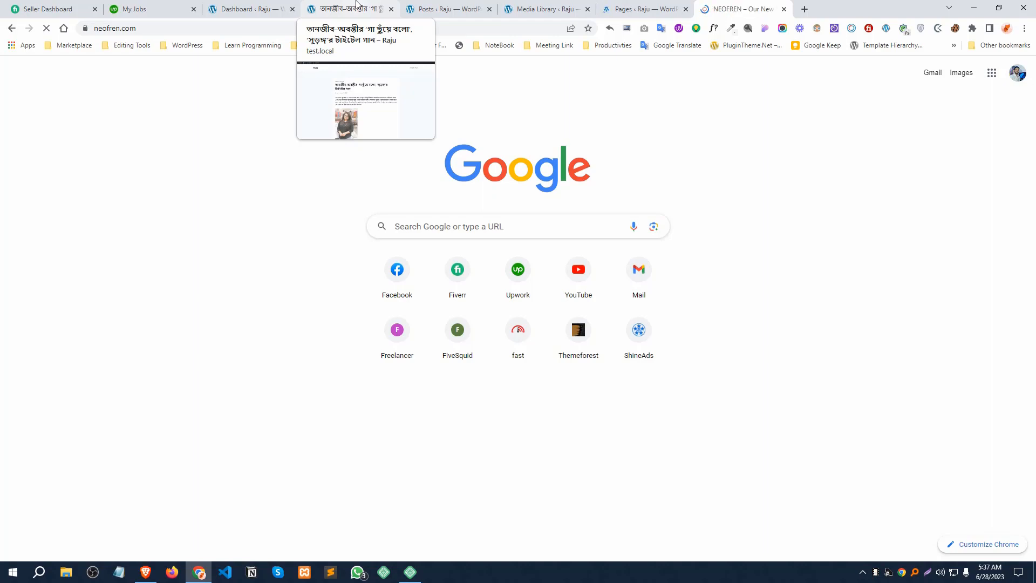
left_click(650, 5)
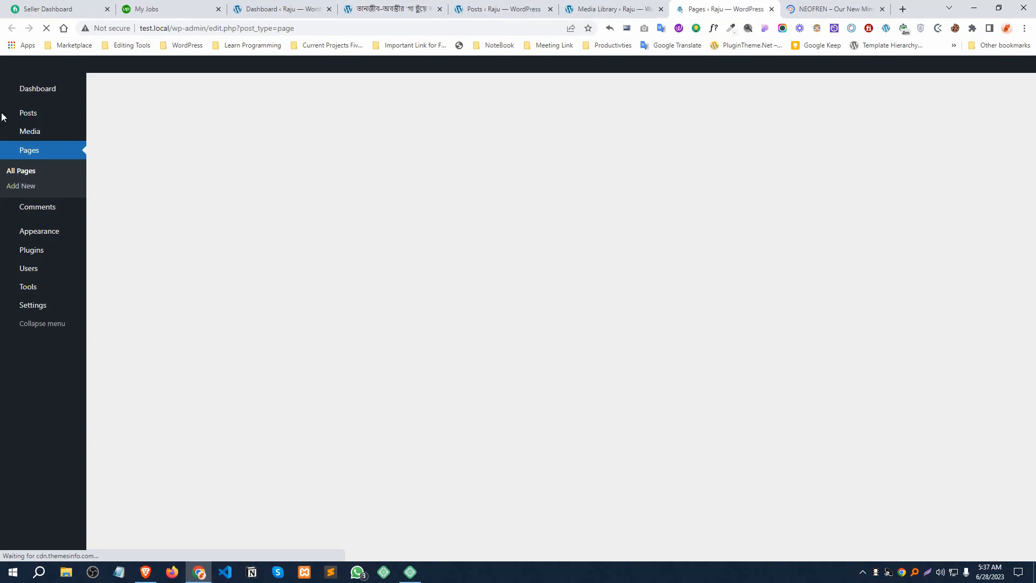
left_click(808, 5)
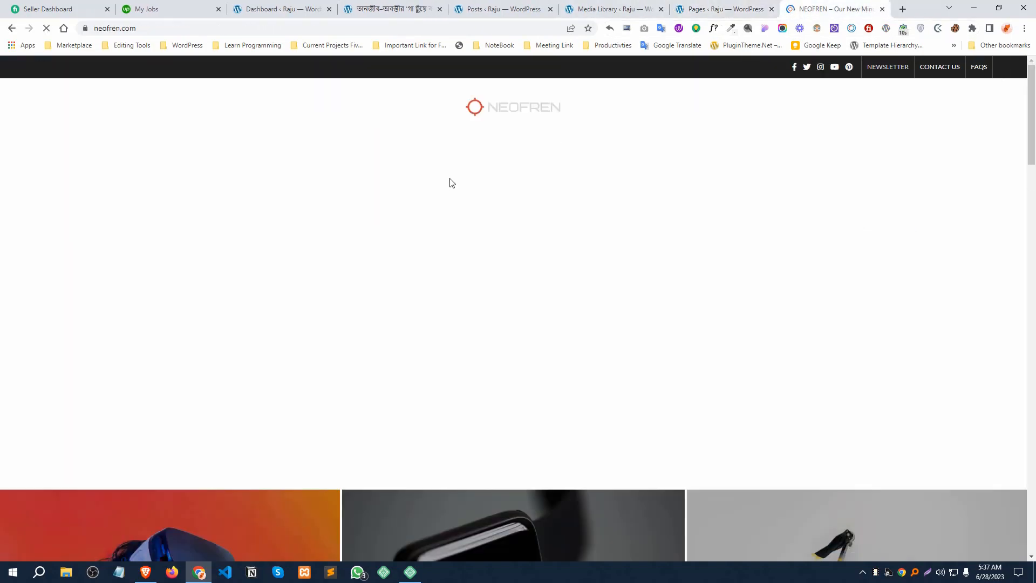
Examine the NEOFREN home page, its navigation and the Smart Watches category page, and close the site.
scroll(507, 237, "down", 8)
scroll(467, 262, "up", 8)
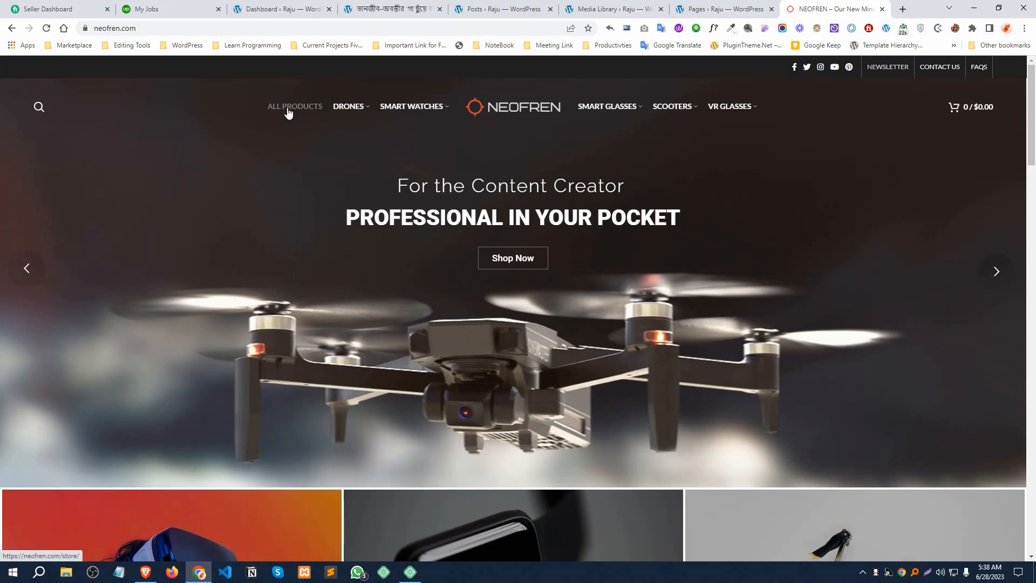
mouse_move(409, 109)
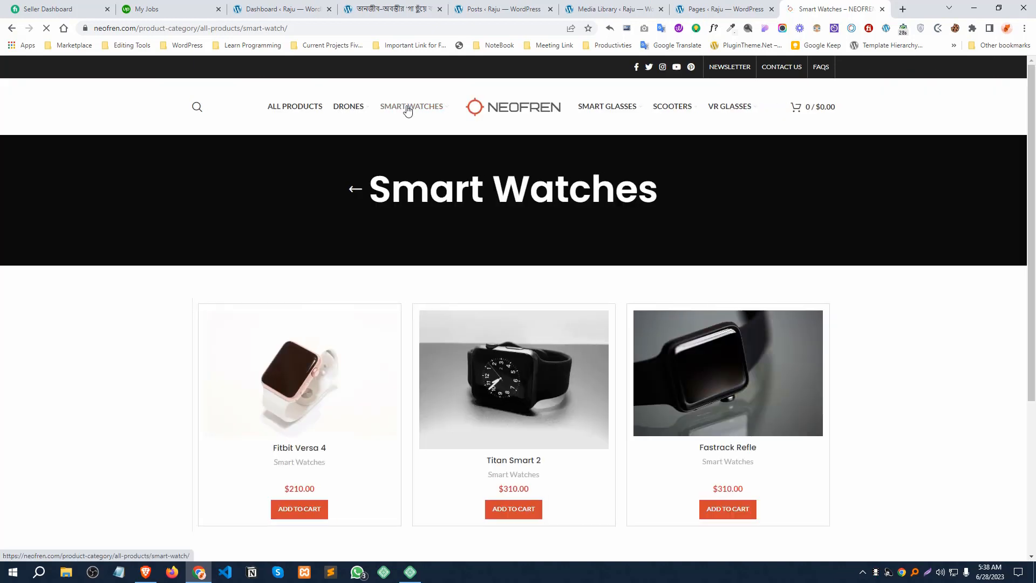
scroll(562, 312, "down", 5)
scroll(565, 305, "up", 5)
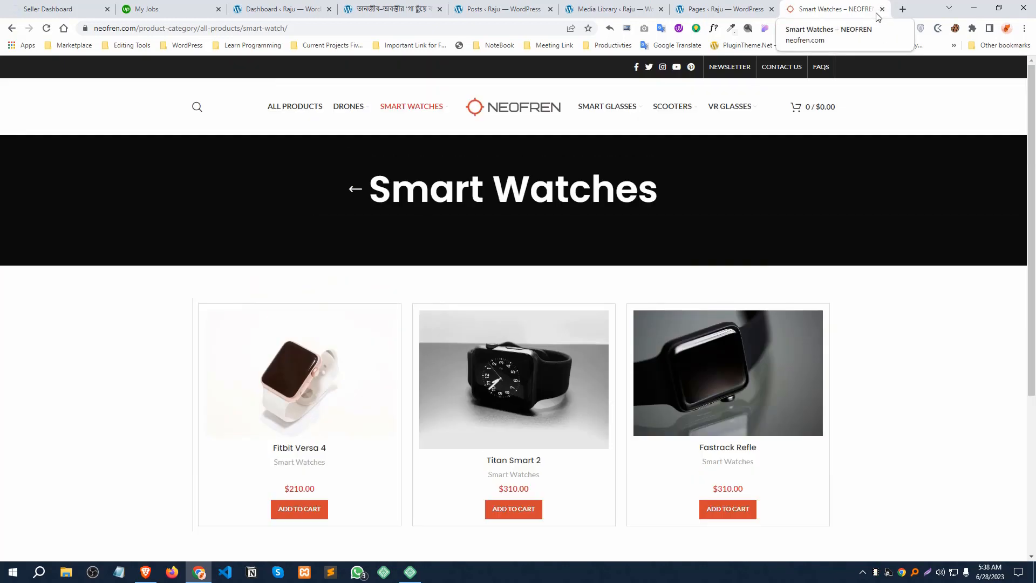
left_click(883, 10)
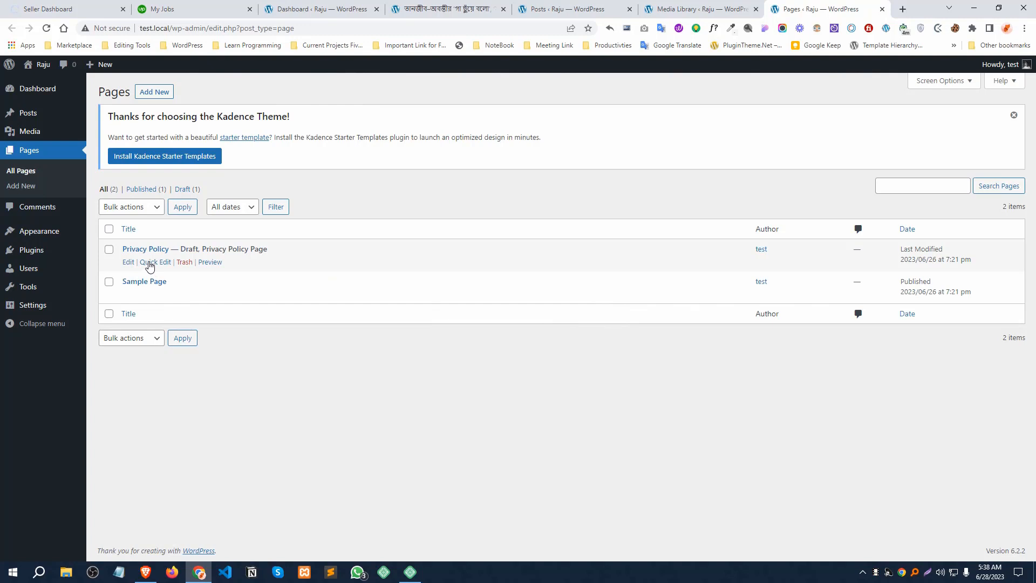
Move both existing pages, Privacy Policy and Sample Page, to the trash in bulk.
left_click(109, 229)
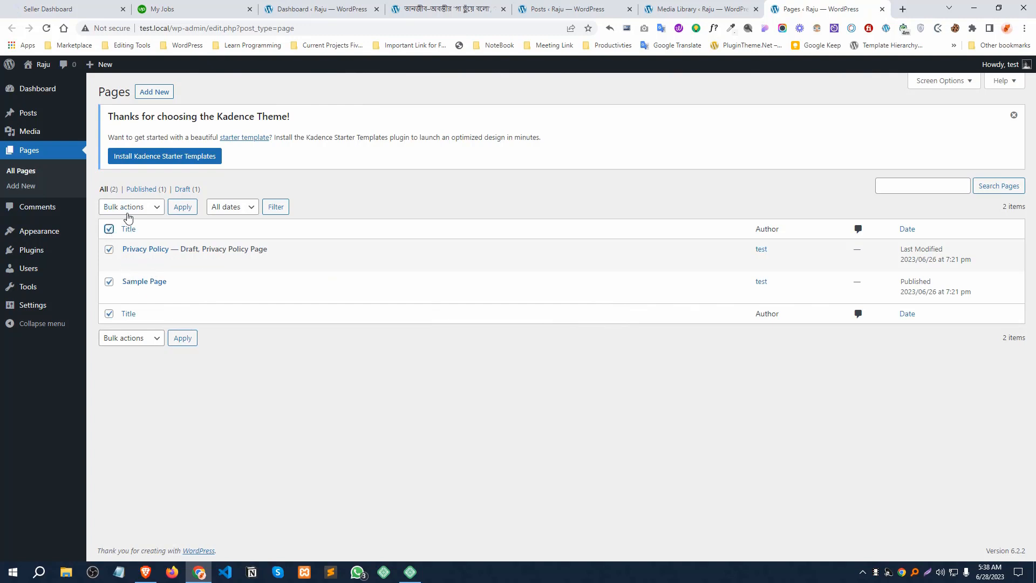
left_click(138, 206)
left_click(130, 243)
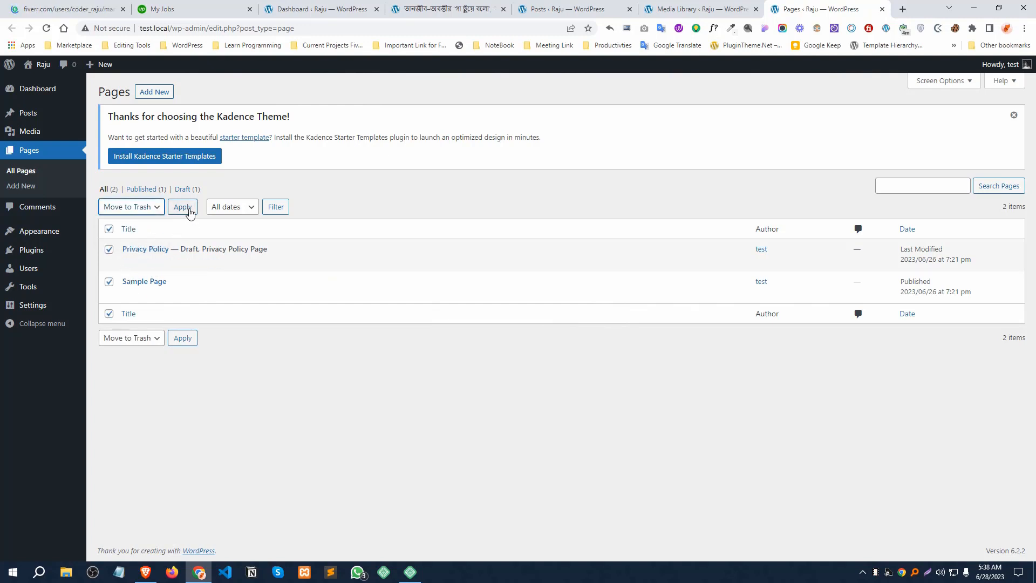
left_click(180, 206)
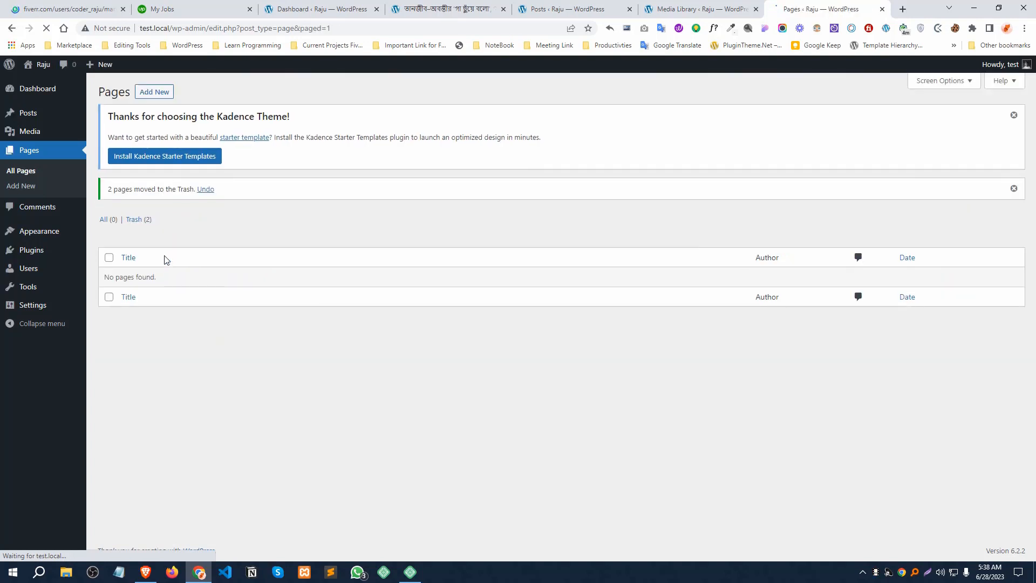
Create a new page titled "Home" and publish it.
left_click(152, 95)
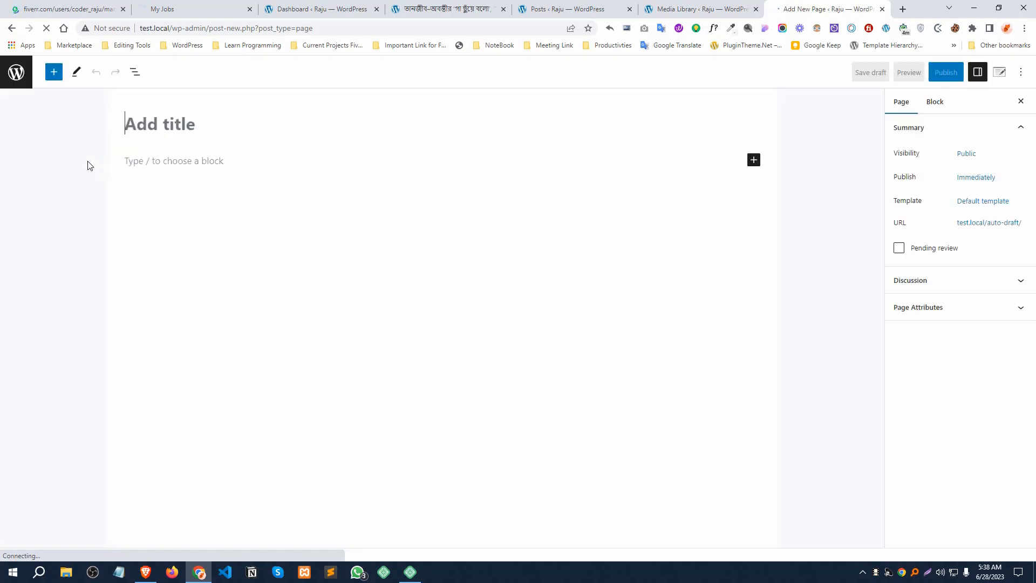
type("Home")
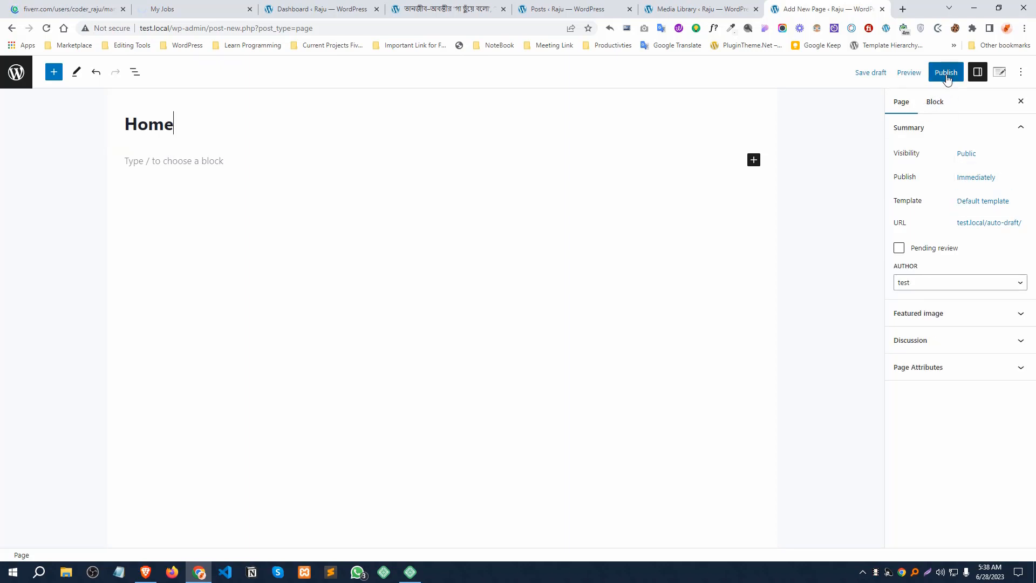
left_click(947, 74)
left_click(945, 73)
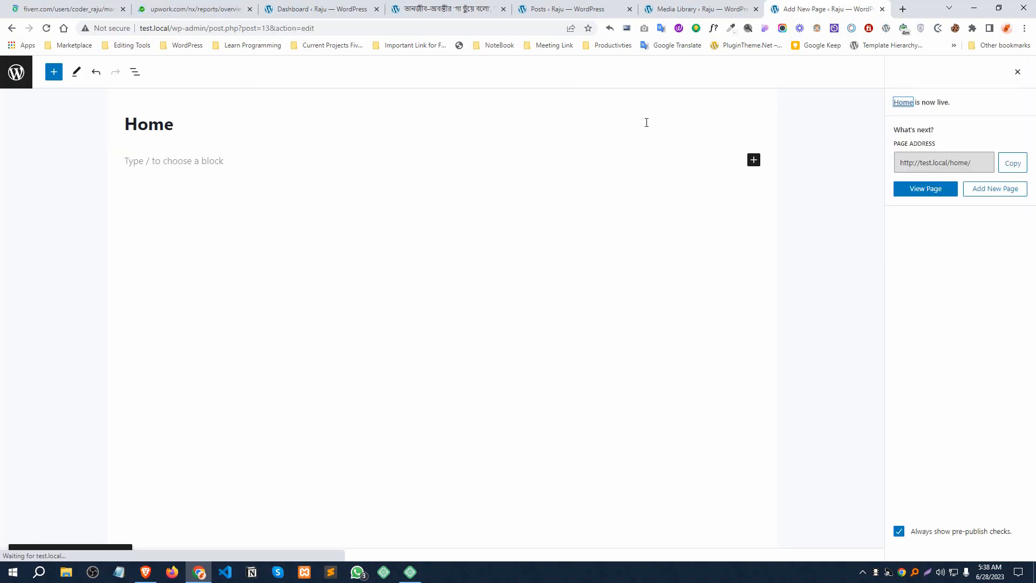
Open the site's front page in a new browser tab and close the tab showing the published post.
left_click(702, 9)
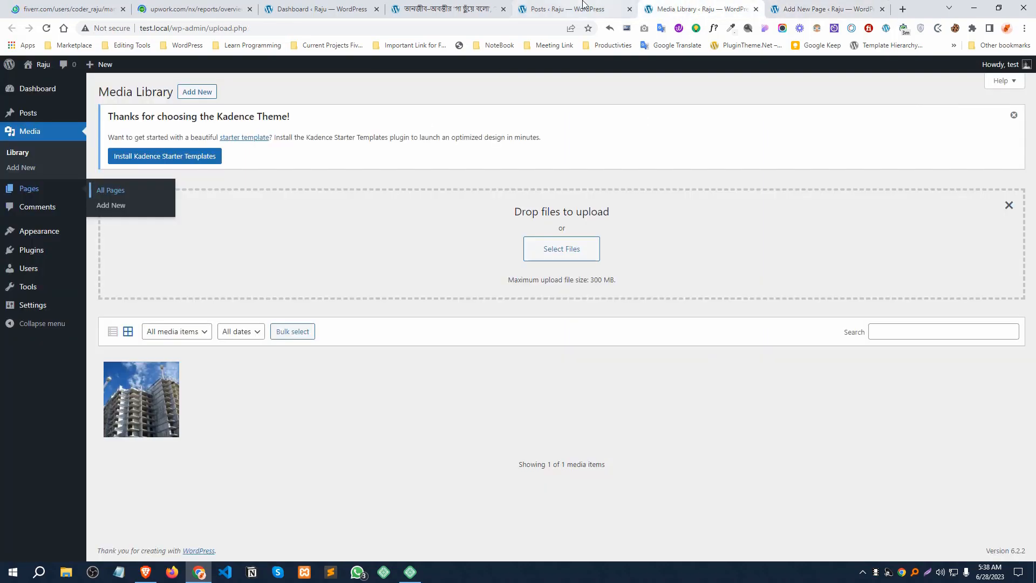
right_click(43, 84)
left_click(124, 88)
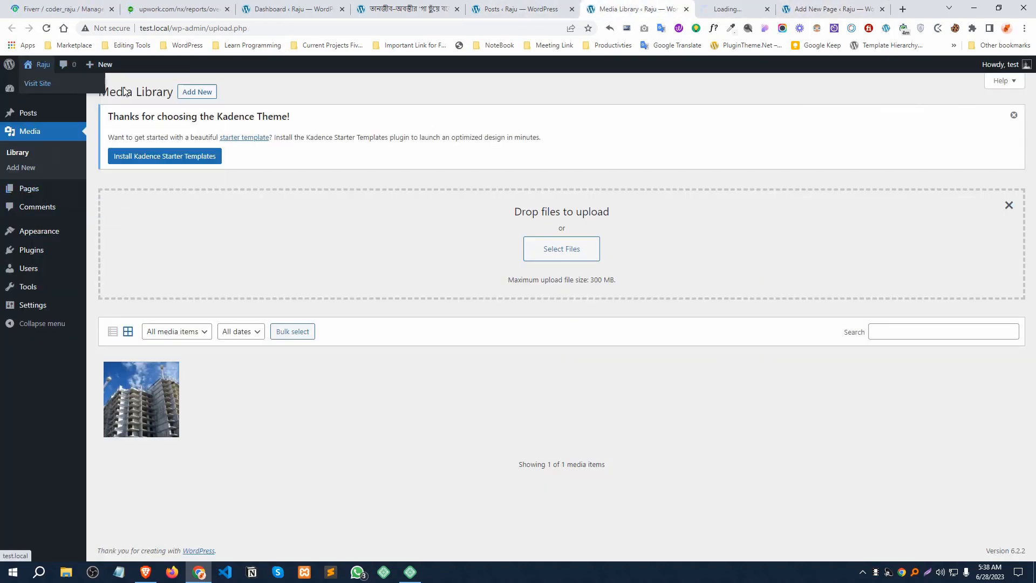
left_click(737, 9)
left_click(405, 9)
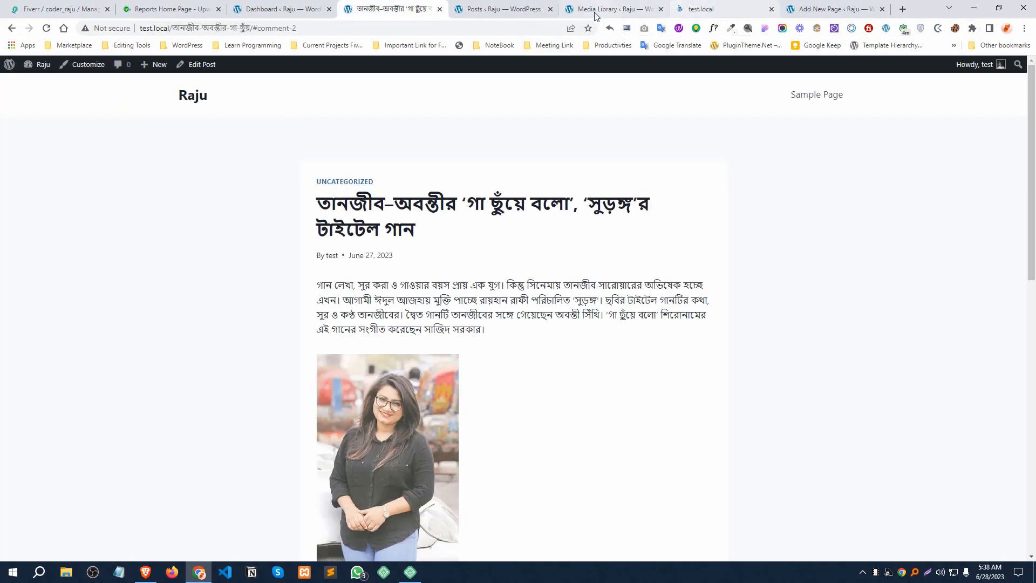
left_click(440, 9)
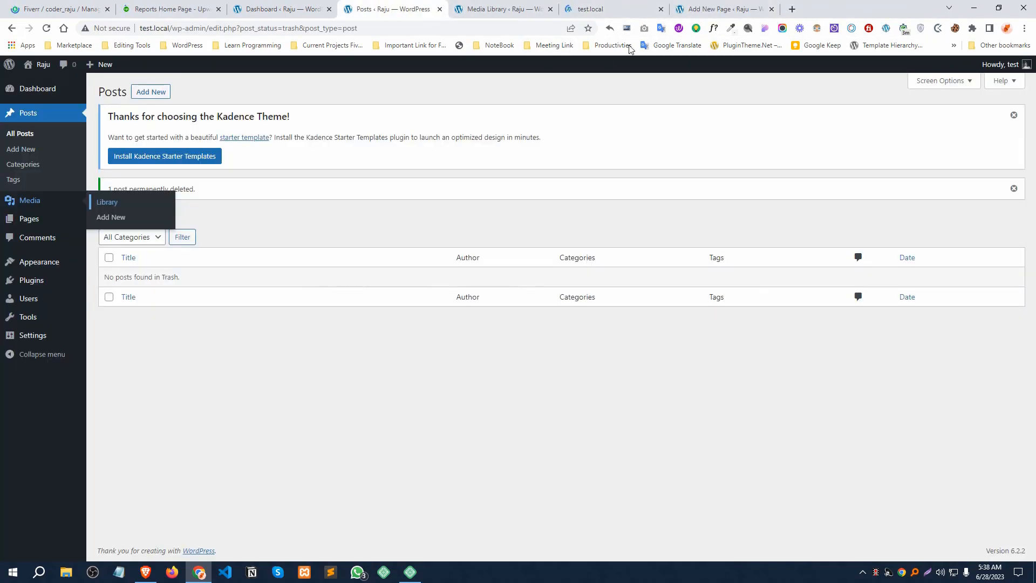
left_click(588, 8)
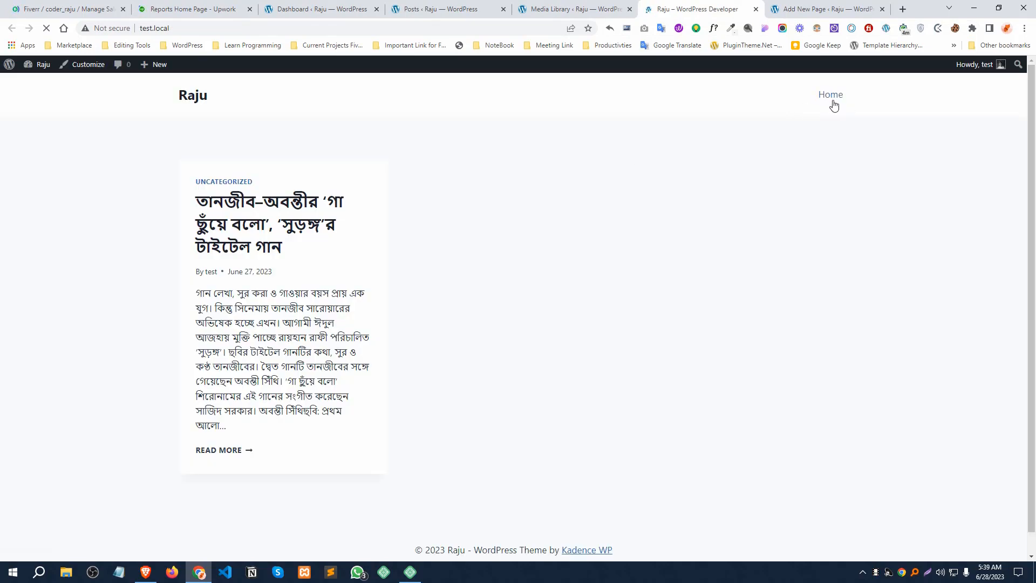
Open the Home page from the site's navigation and examine its address and content area.
left_click(832, 101)
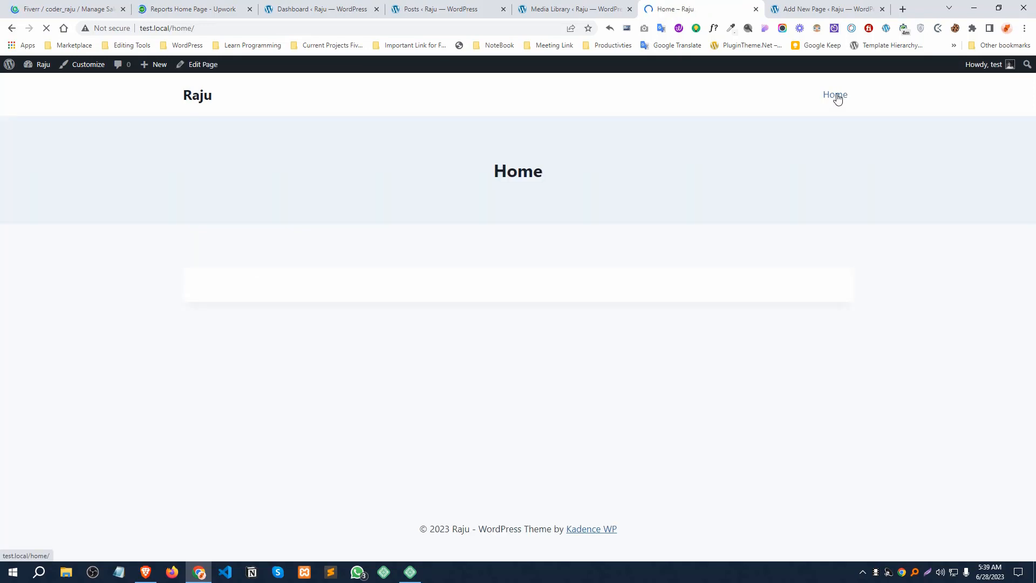
left_click_drag(174, 28, 285, 27)
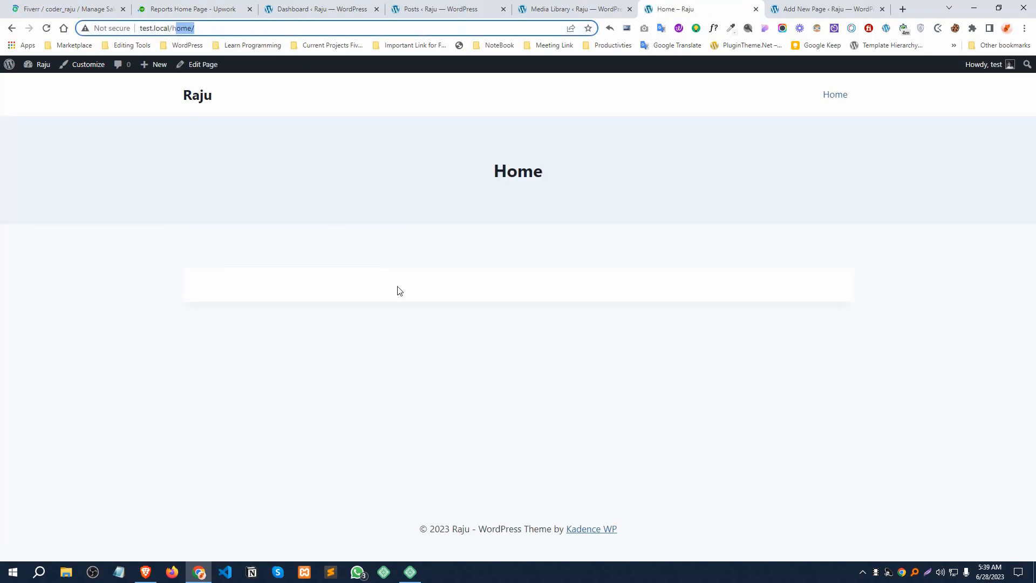
left_click(229, 284)
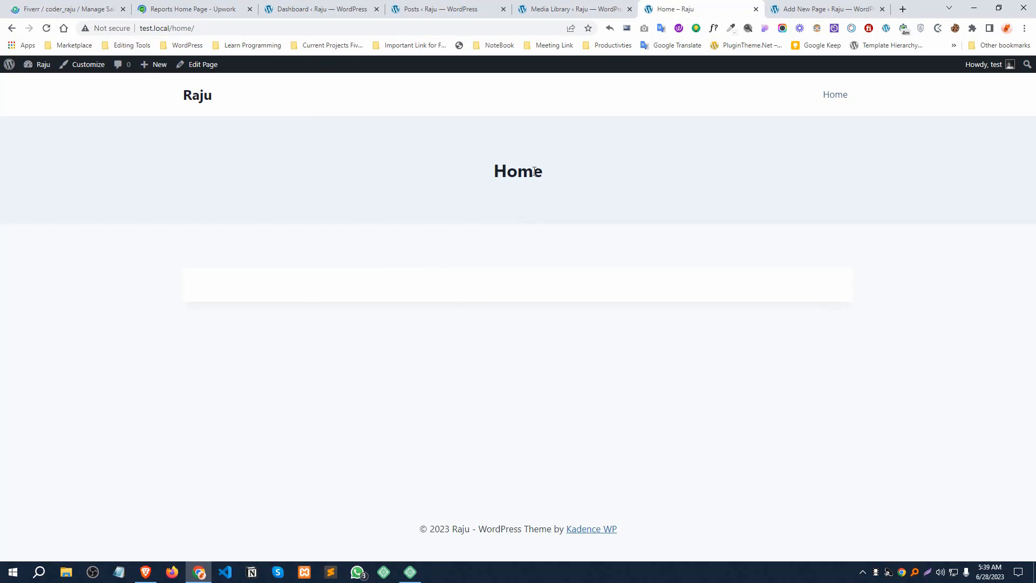
Return to the Home page editor and insert a Paragraph block under the title.
key("ctrl+Tab")
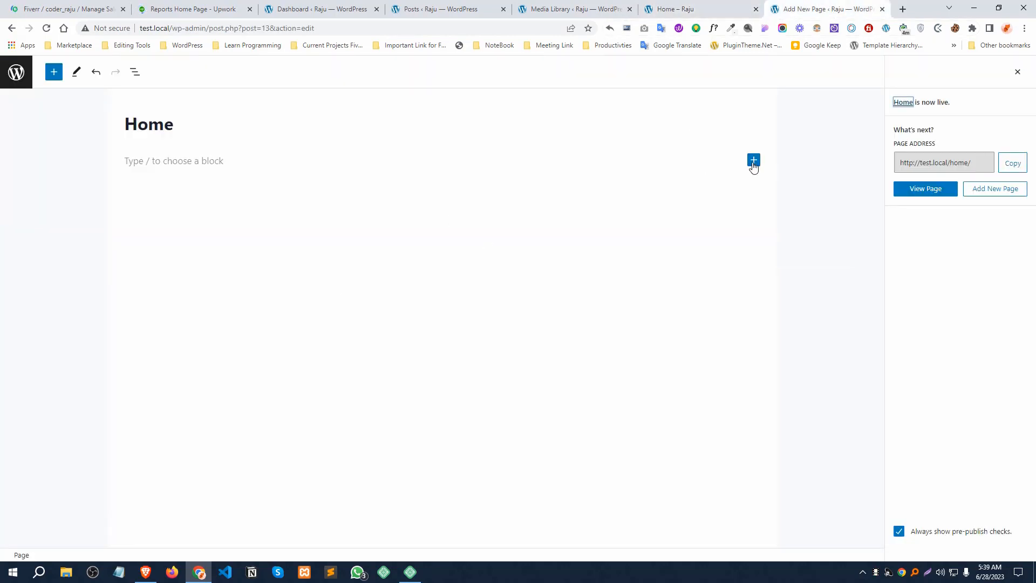
left_click(754, 163)
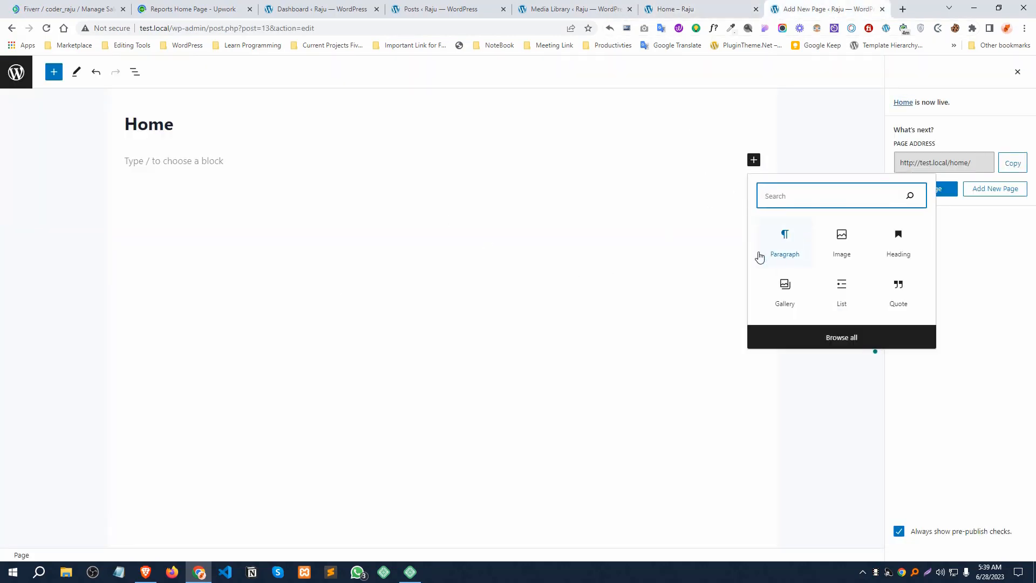
left_click(790, 240)
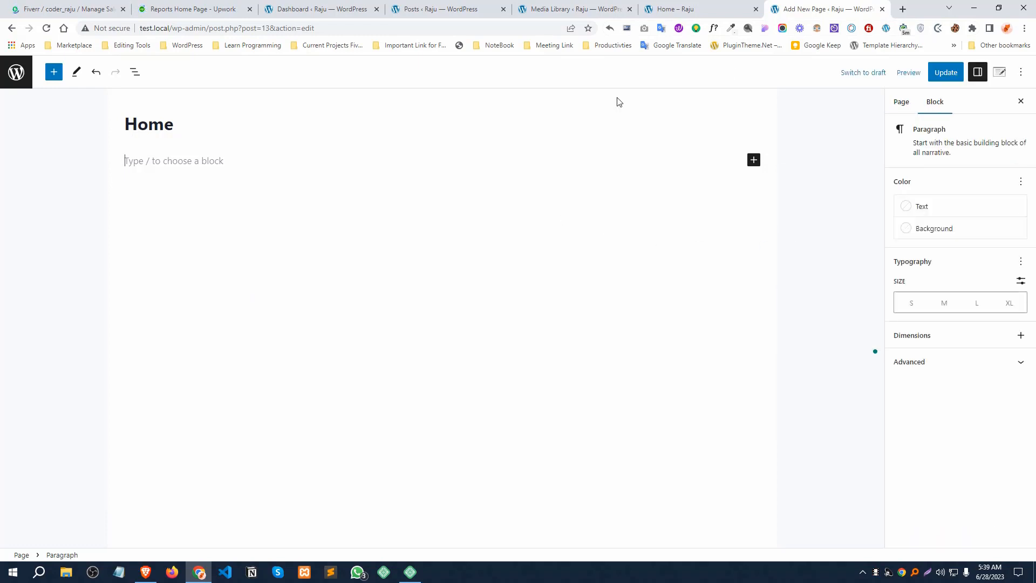
Load laelventures.com in a new tab and copy the body paragraph below the "Who We Are" heading and its bold introduction.
left_click(903, 9)
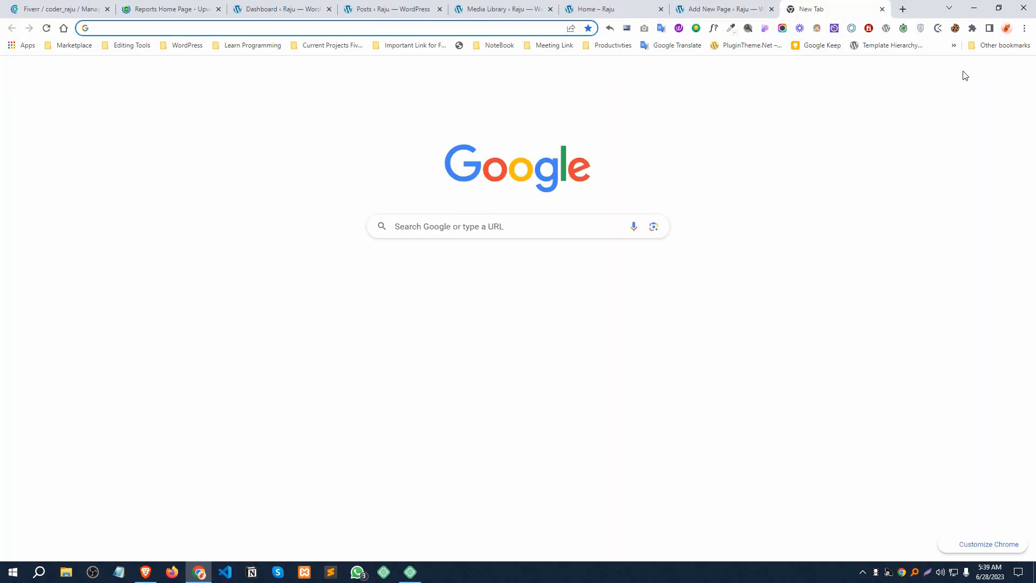
type("lael")
key("Return")
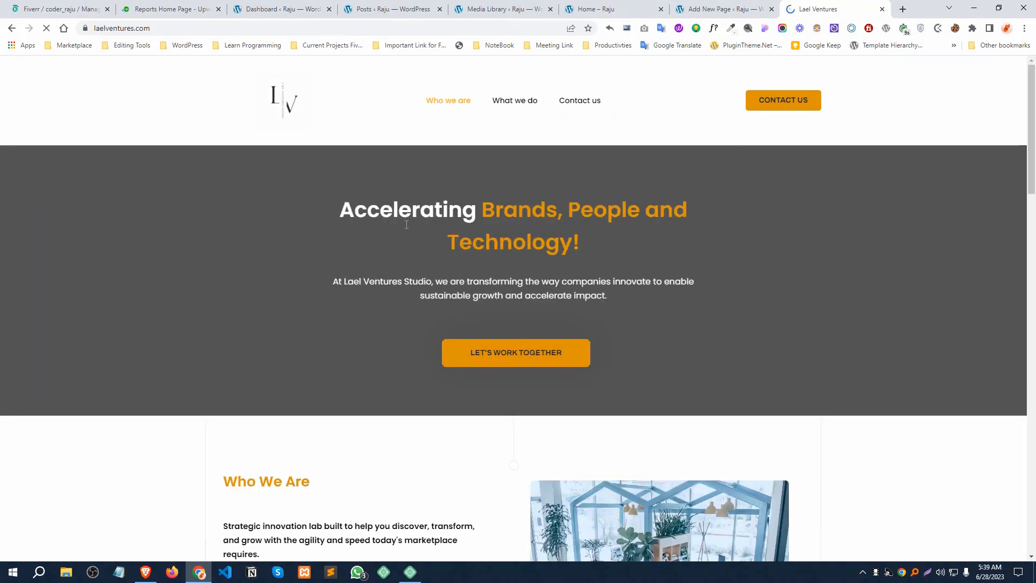
scroll(483, 260, "down", 2)
scroll(477, 264, "down", 5)
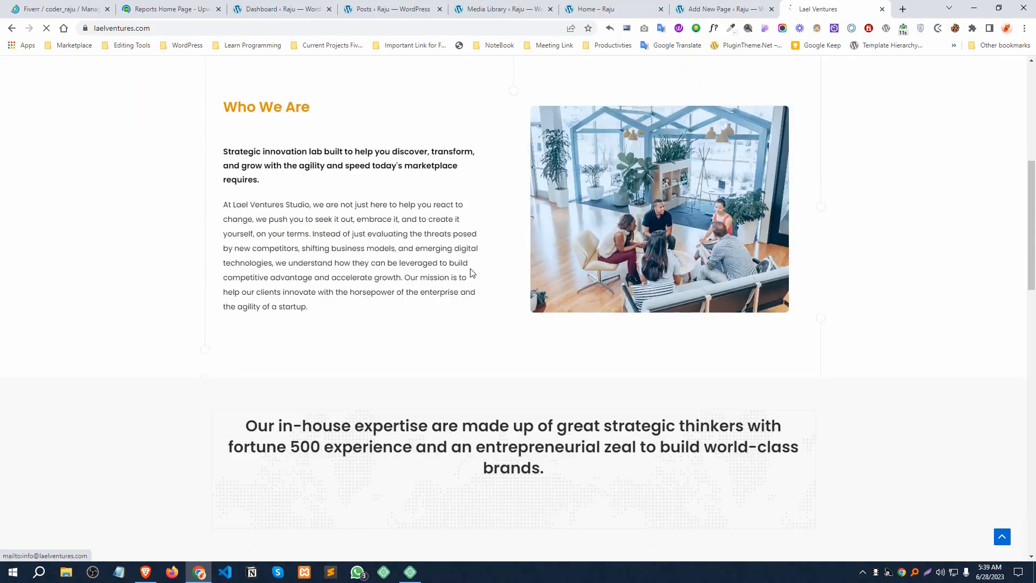
triple_click(220, 210)
key("ctrl+c")
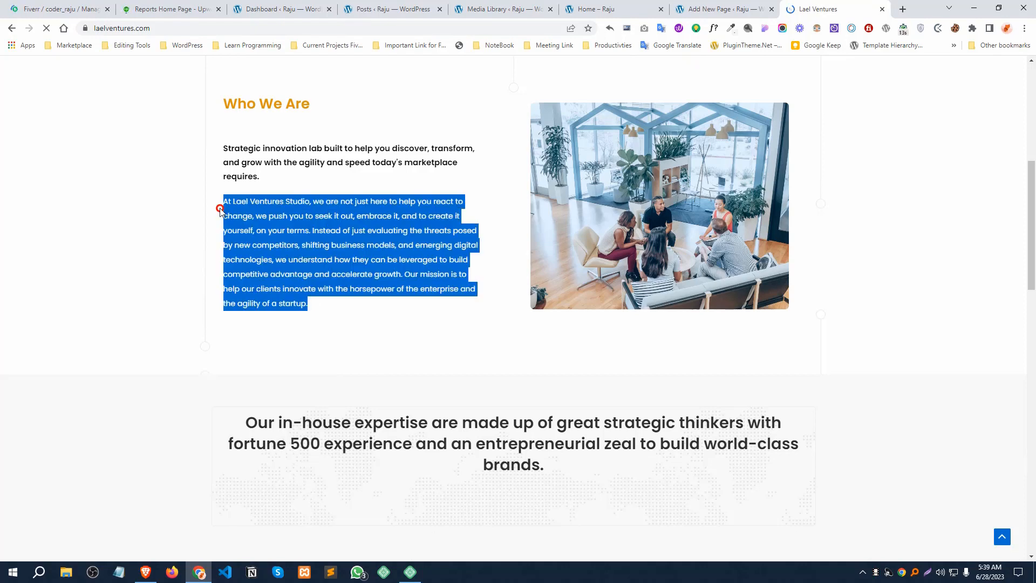
Paste the copied paragraph into the Home page's empty Paragraph block and update the page.
left_click(702, 9)
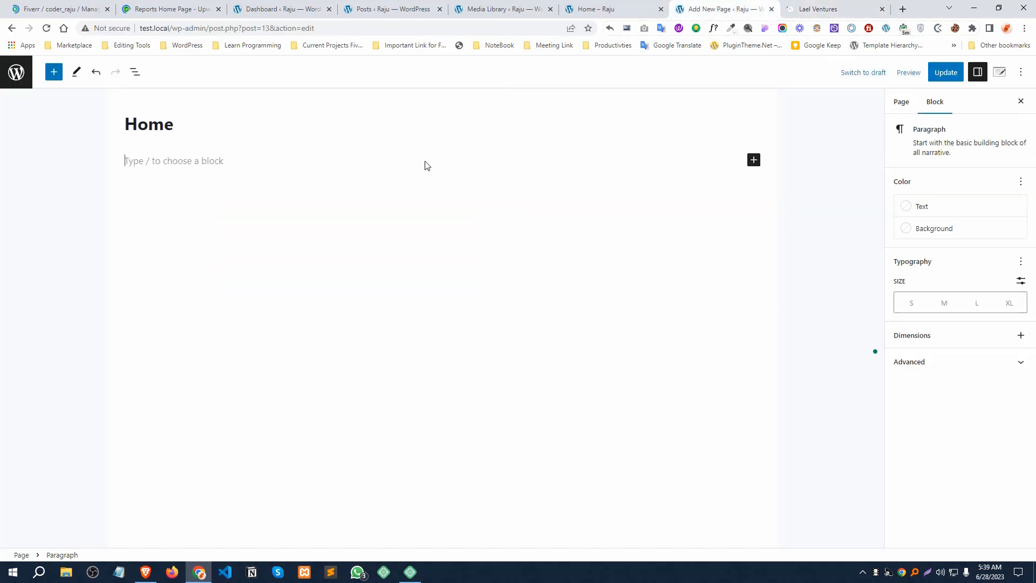
key("ctrl+v")
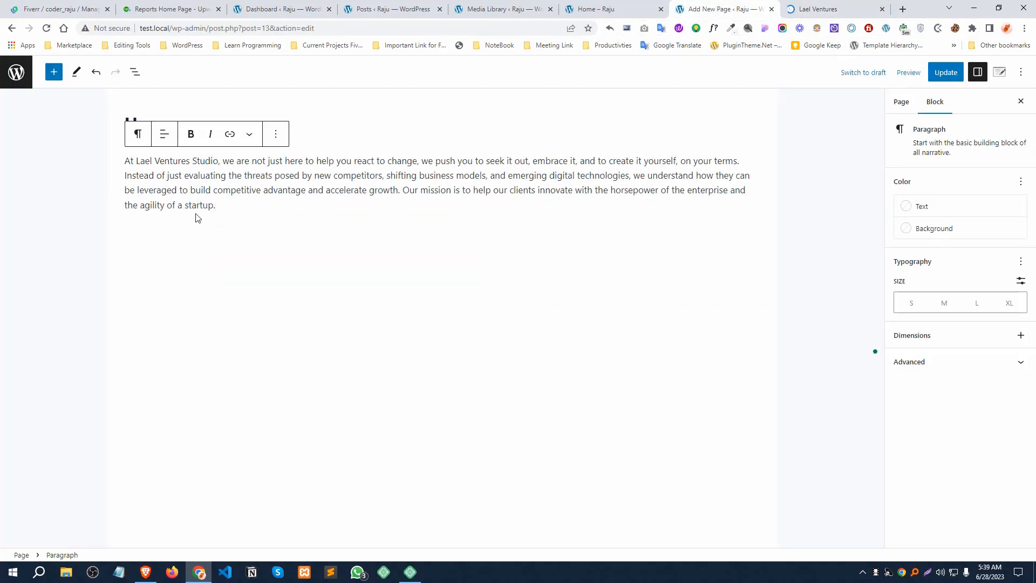
left_click(946, 72)
Reload the live Home page at test.local/home/ and check its address and the paragraph text.
left_click(603, 7)
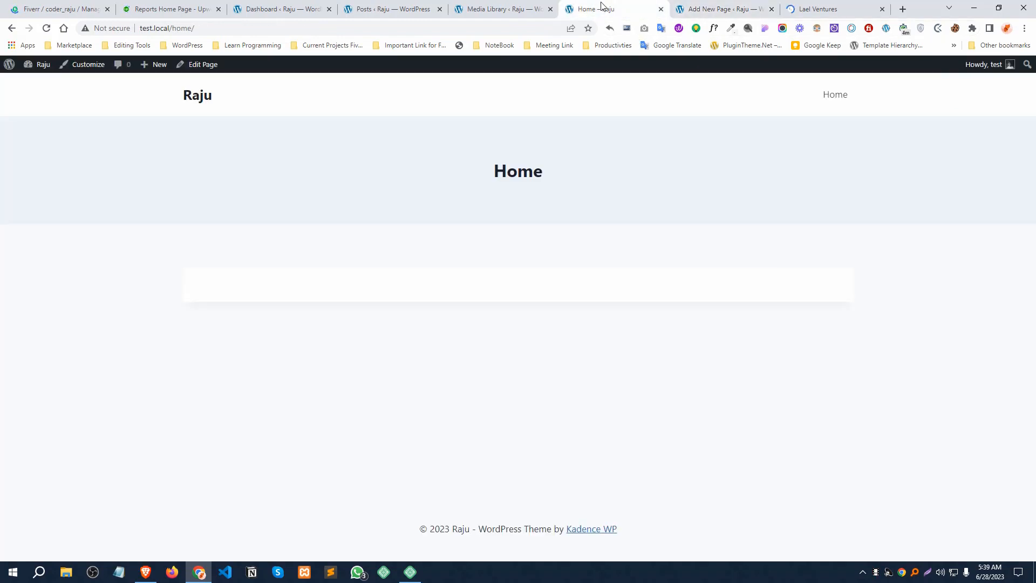
left_click(211, 26)
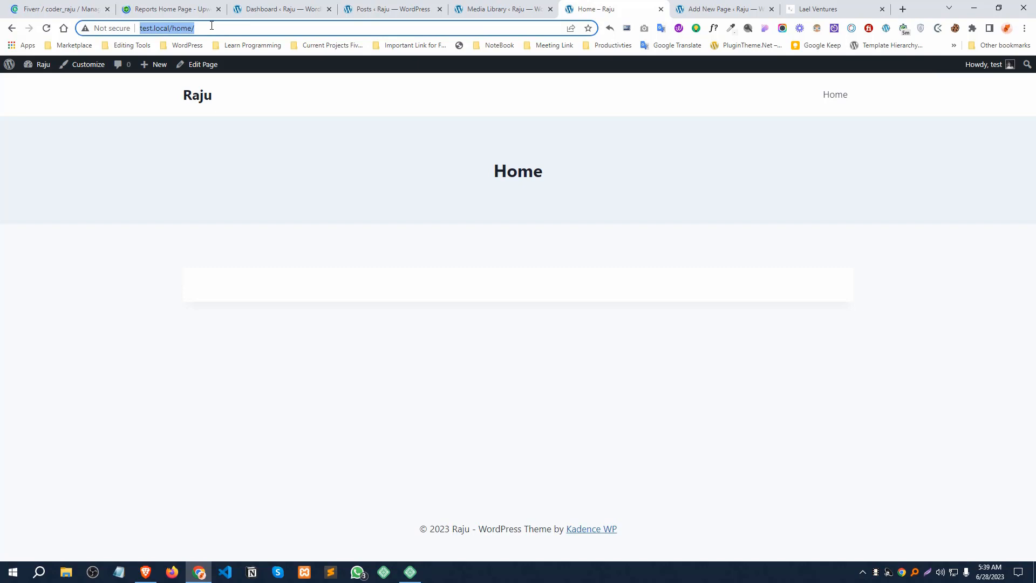
key("Return")
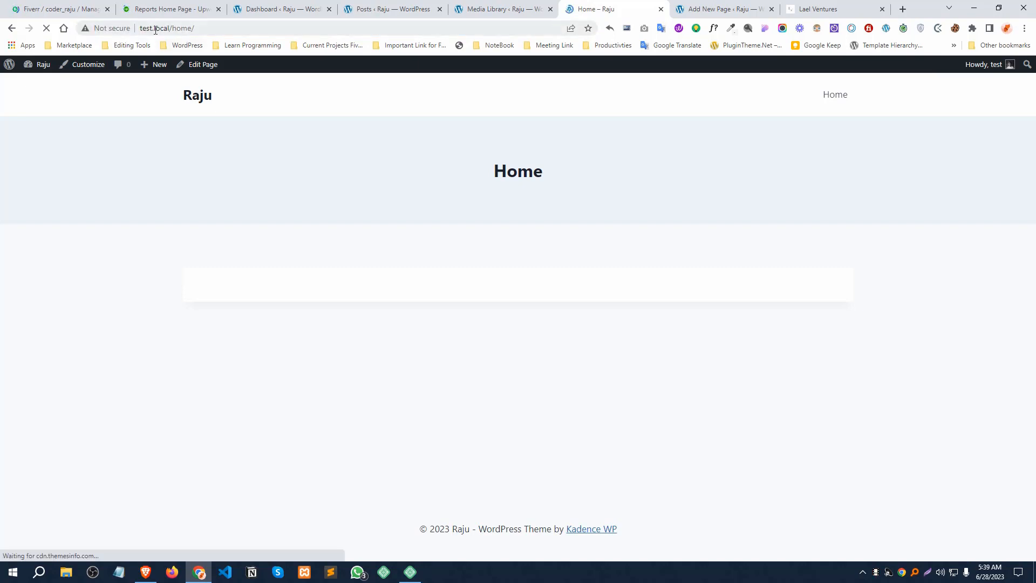
left_click(177, 30)
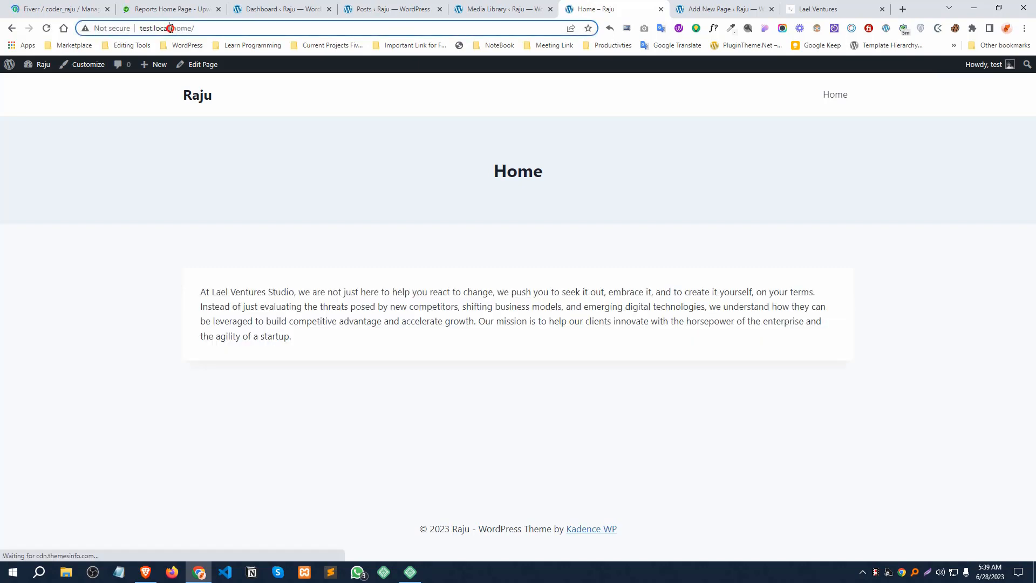
left_click(268, 22)
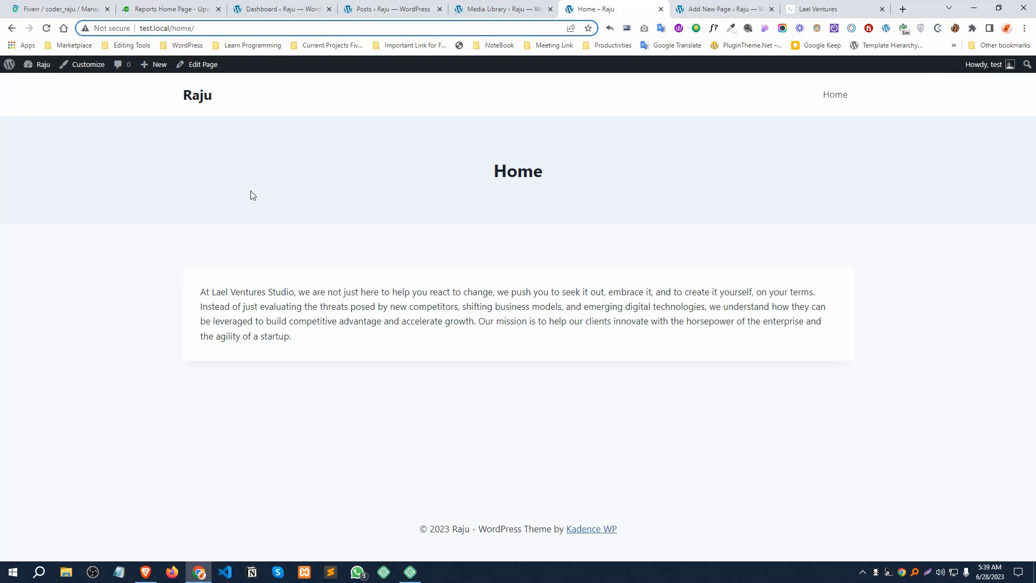
left_click_drag(191, 290, 319, 331)
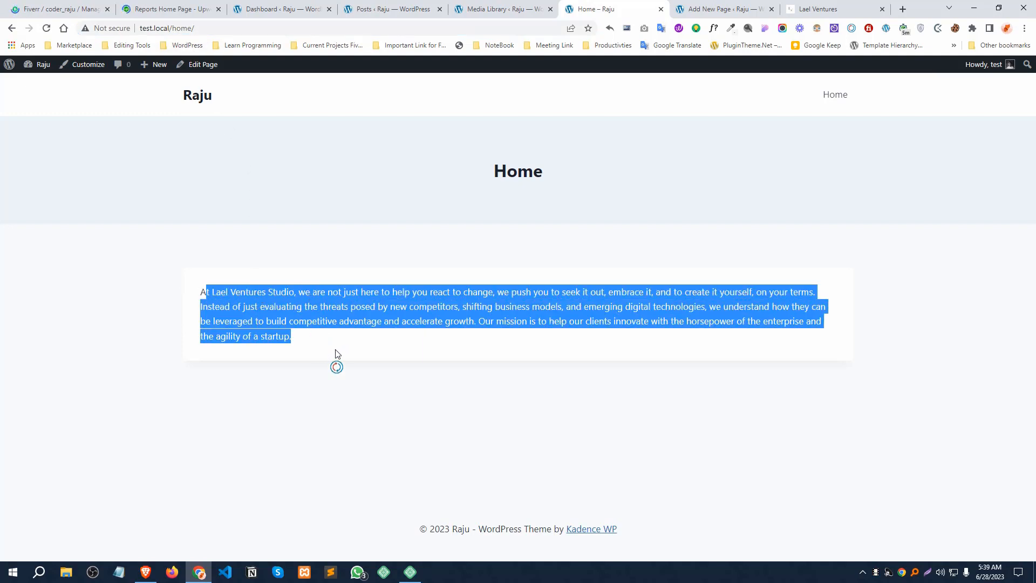
left_click(402, 352)
Go back to the Home page editor and add an Image block below the paragraph.
left_click(711, 6)
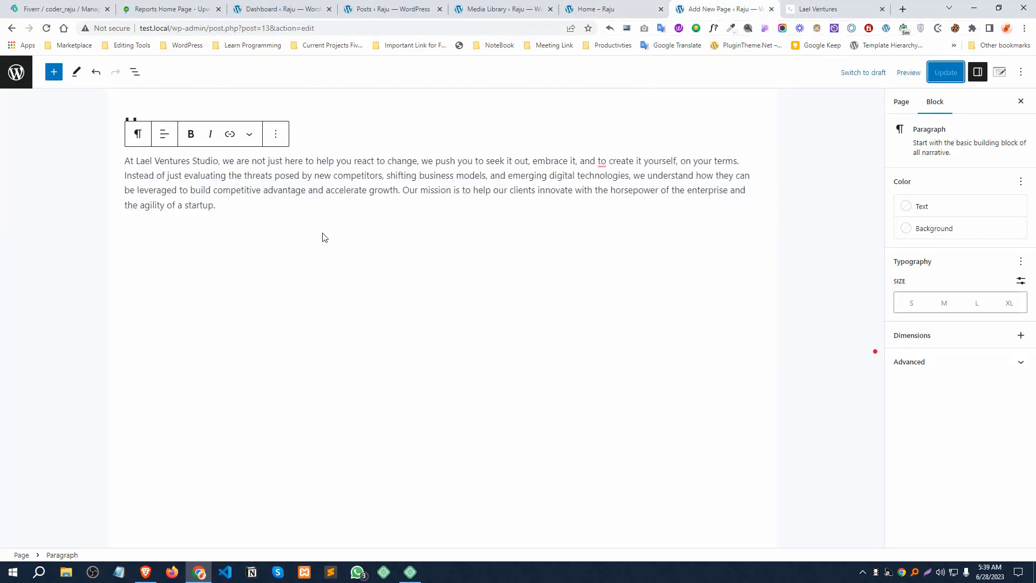
left_click(231, 226)
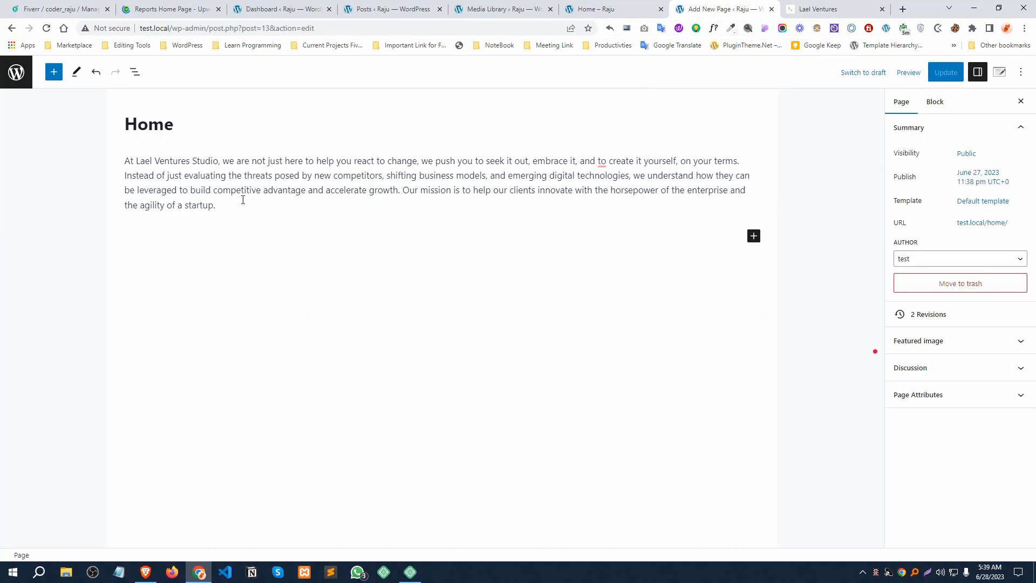
left_click(754, 236)
left_click(850, 320)
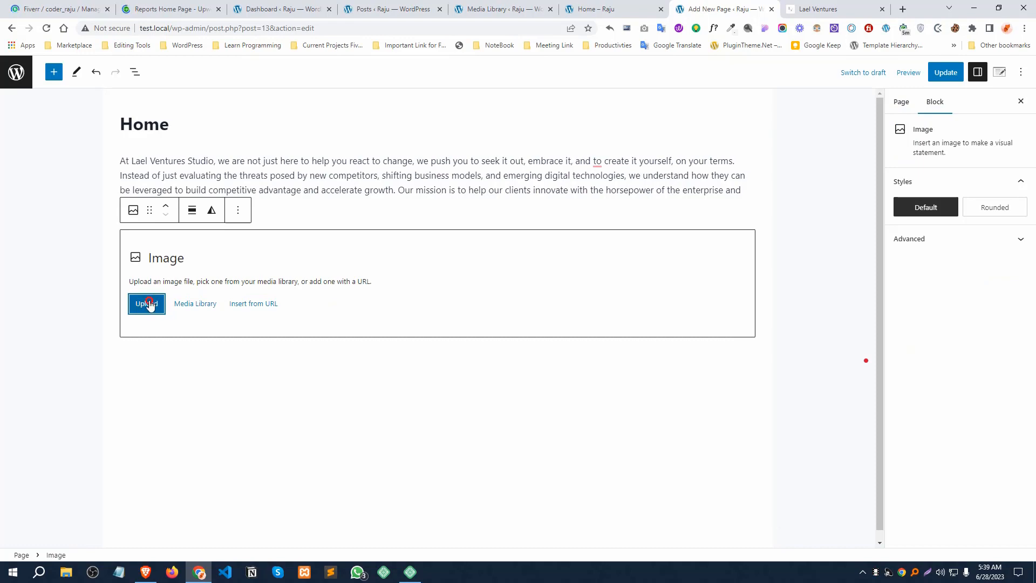
Fill the Image block with construction-of-building.jpg from the Media Library and update the Home page.
left_click(150, 304)
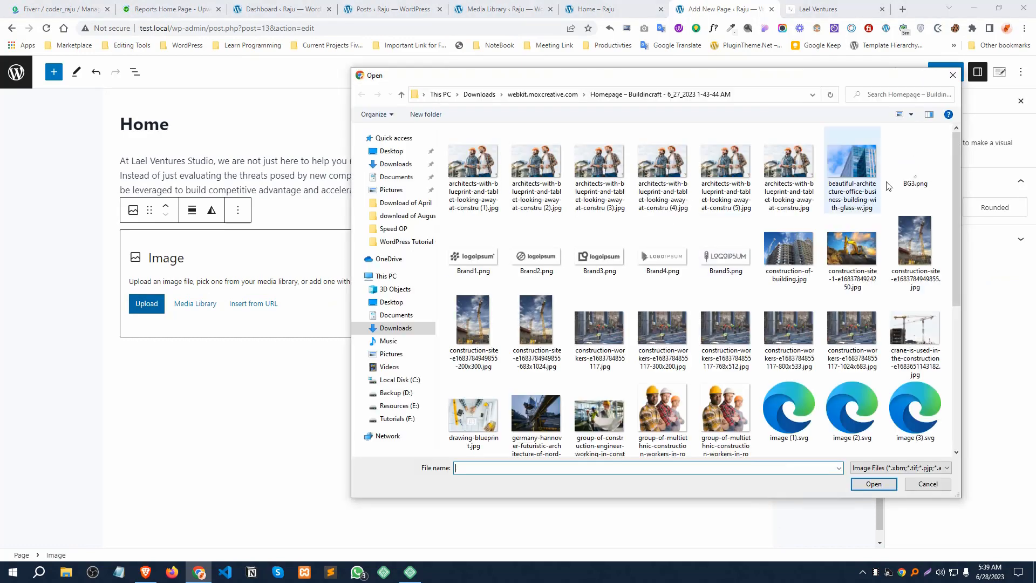
left_click(953, 75)
left_click(195, 304)
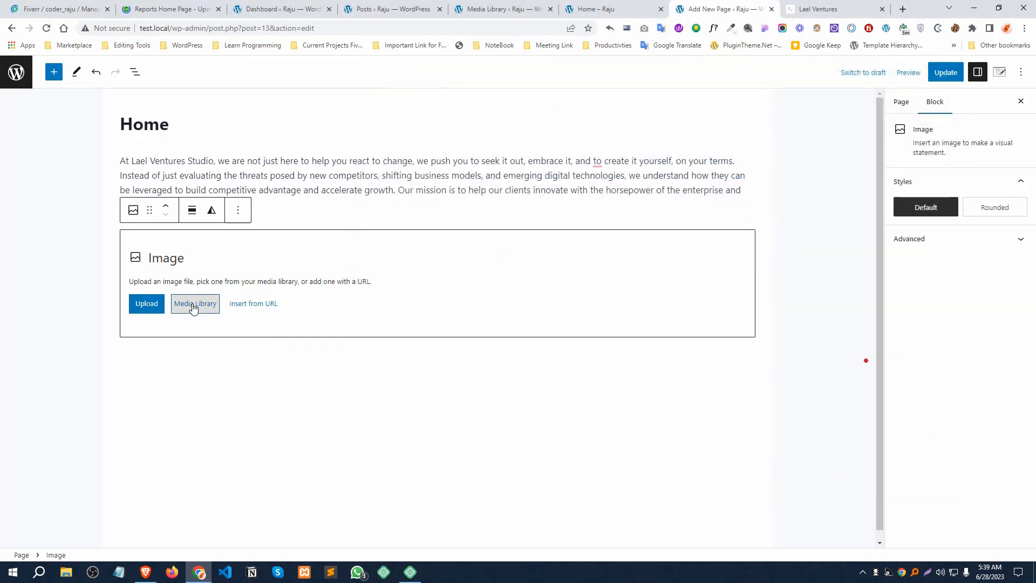
left_click(84, 222)
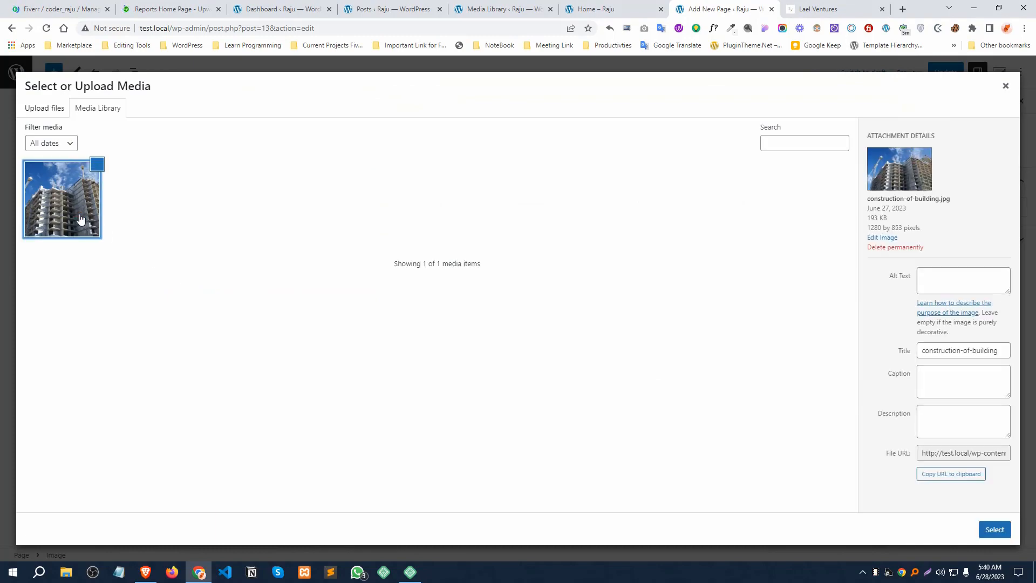
left_click(992, 531)
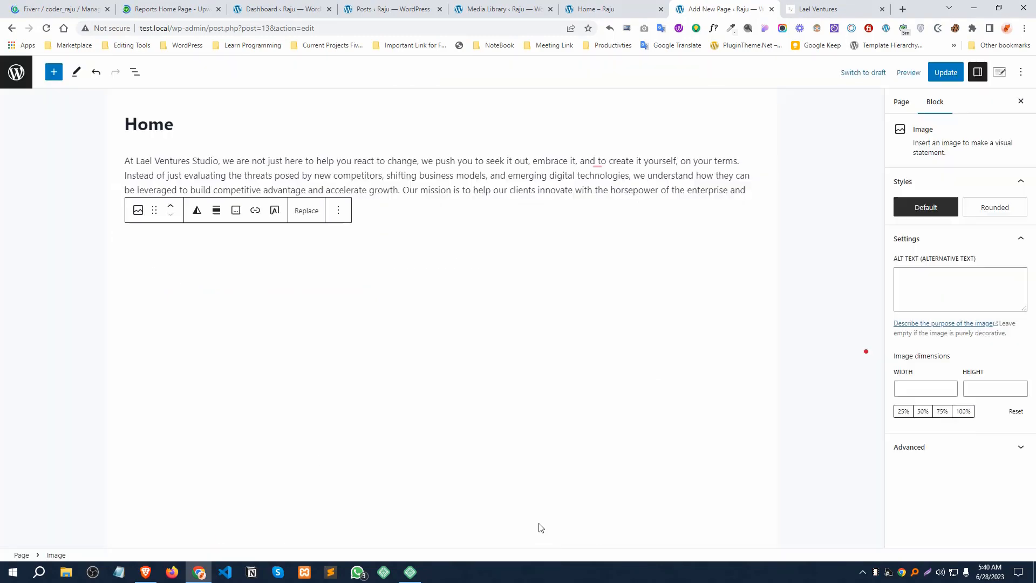
scroll(622, 347, "down", 2)
scroll(604, 281, "up", 2)
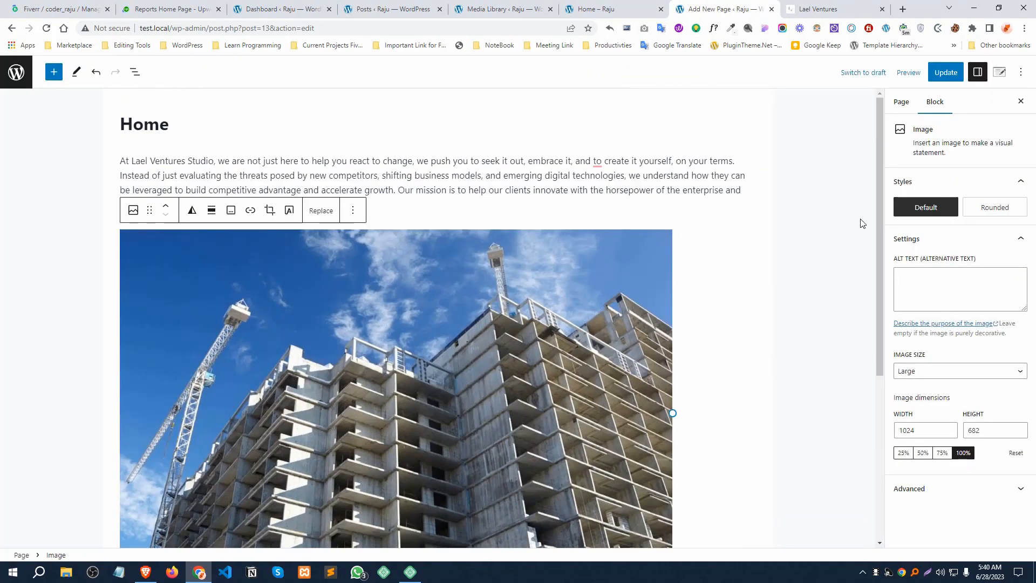
key("ctrl+s")
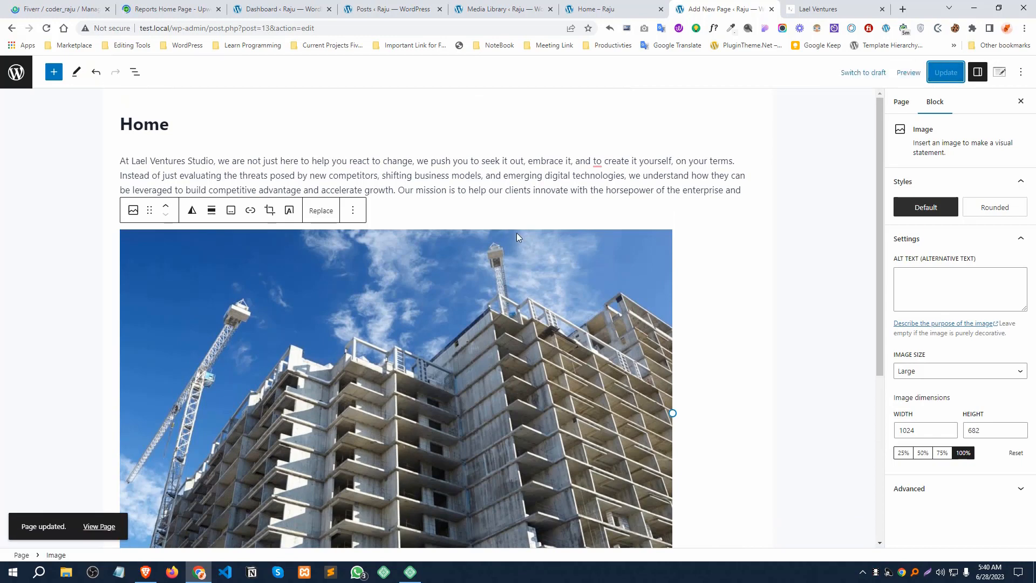
Reload the live Home page and examine the building image below the paragraph.
scroll(517, 232, "down", 2)
left_click(594, 9)
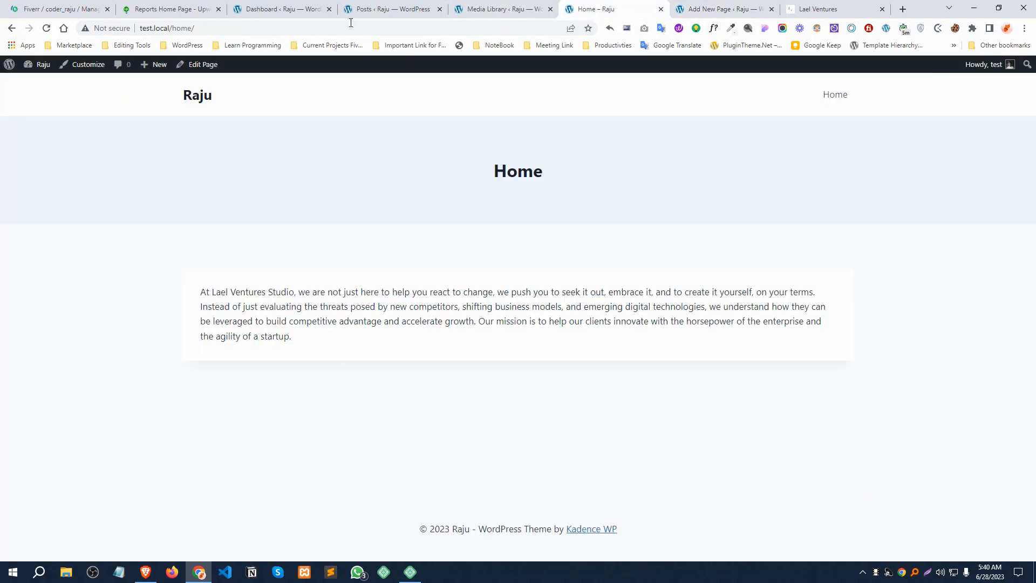
left_click(216, 24)
key("Return")
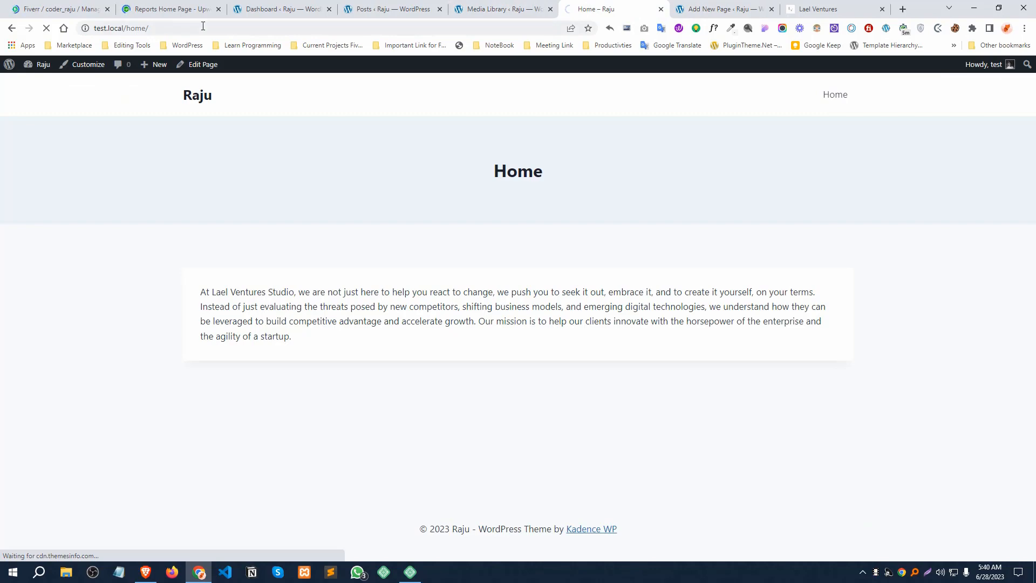
scroll(419, 373, "down", 6)
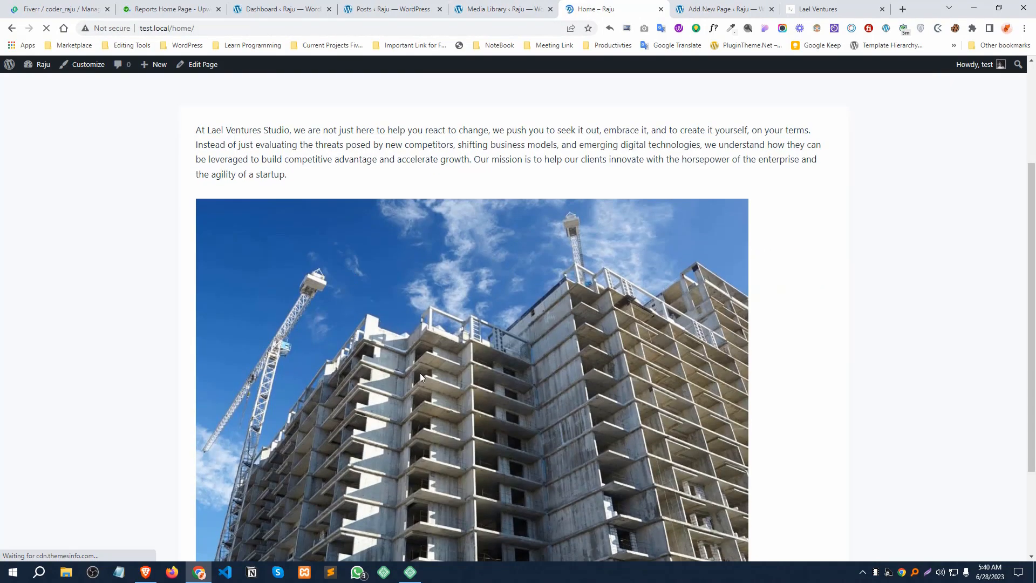
Return to the Home page editor and open the full block library for a new block below the building image.
scroll(421, 367, "up", 2)
scroll(420, 361, "up", 1)
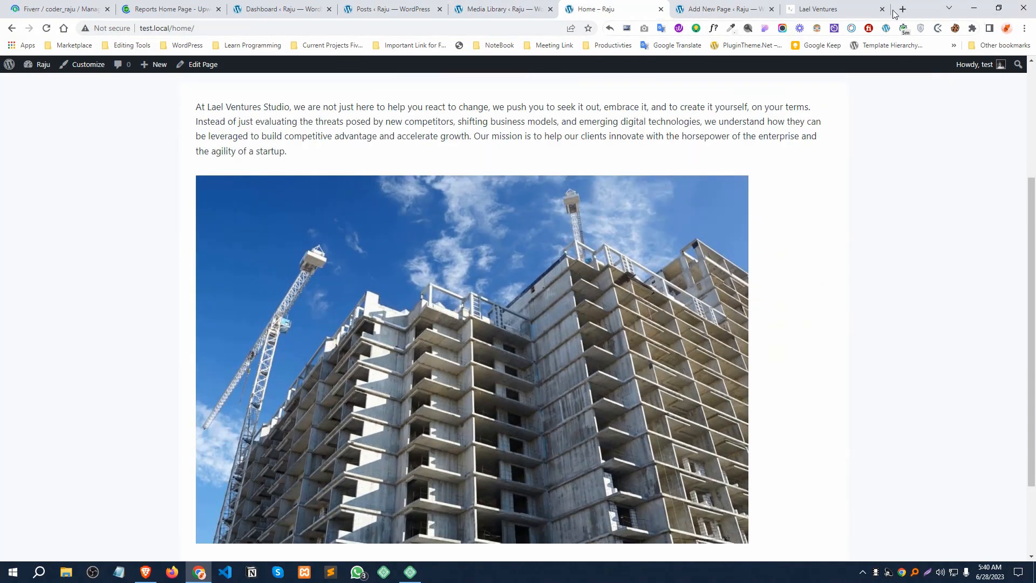
left_click(716, 4)
scroll(698, 204, "up", 3)
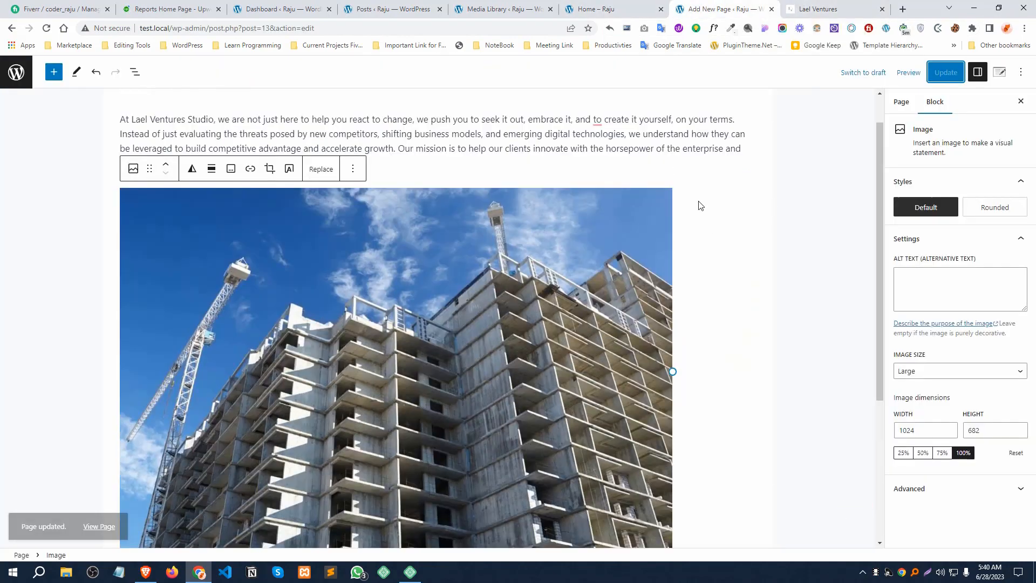
scroll(803, 277, "down", 4)
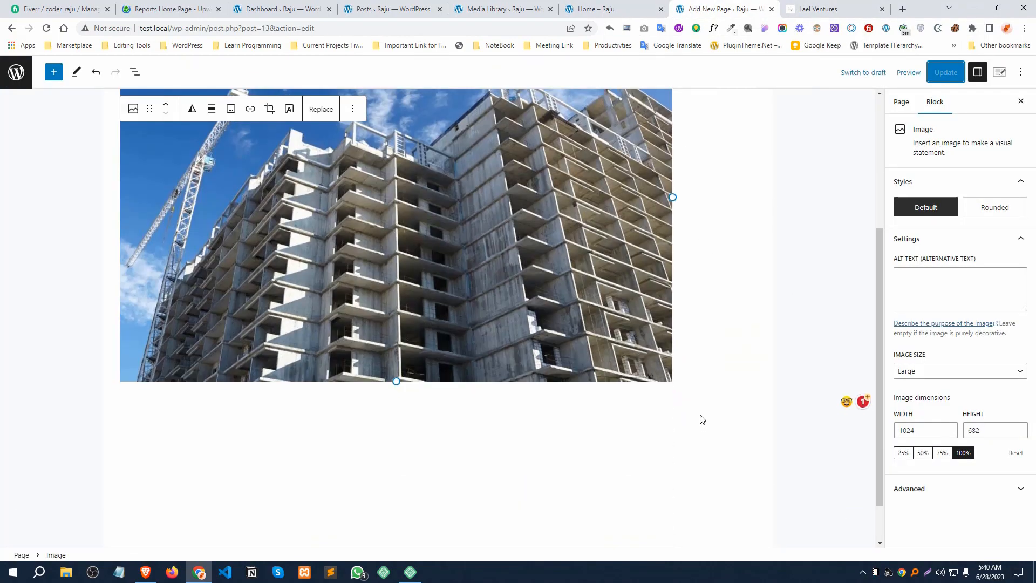
left_click(704, 426)
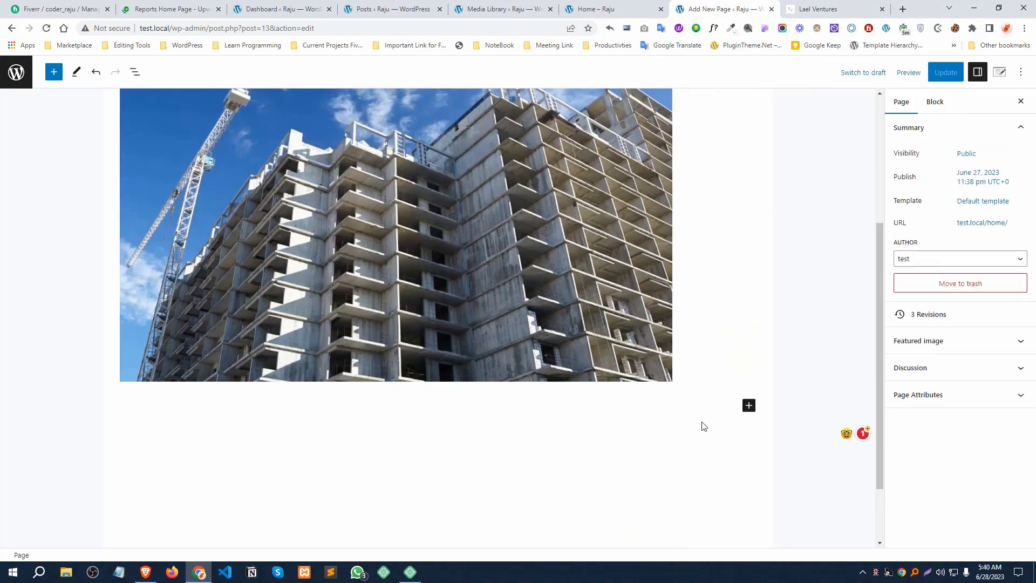
left_click(750, 405)
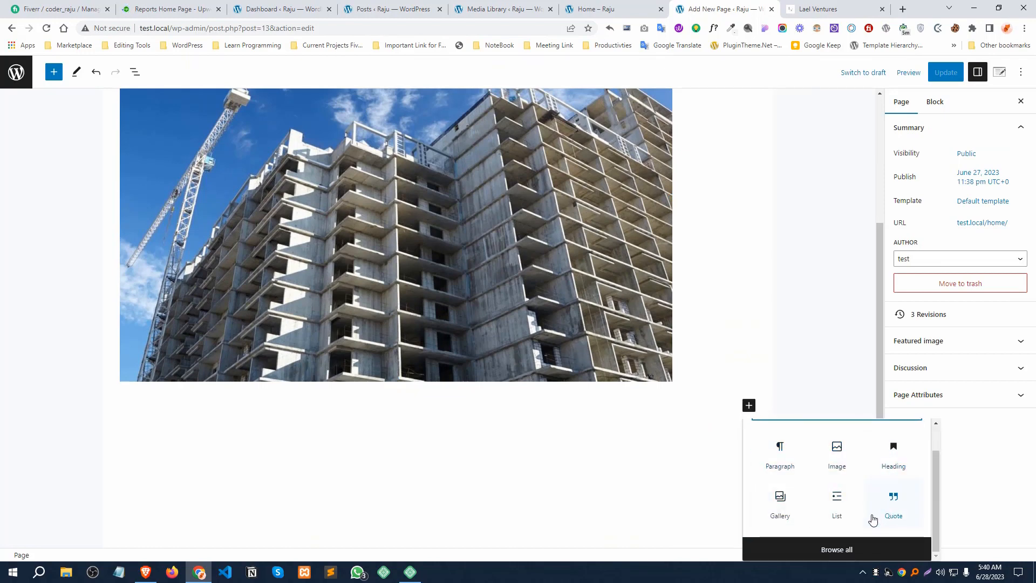
left_click(831, 550)
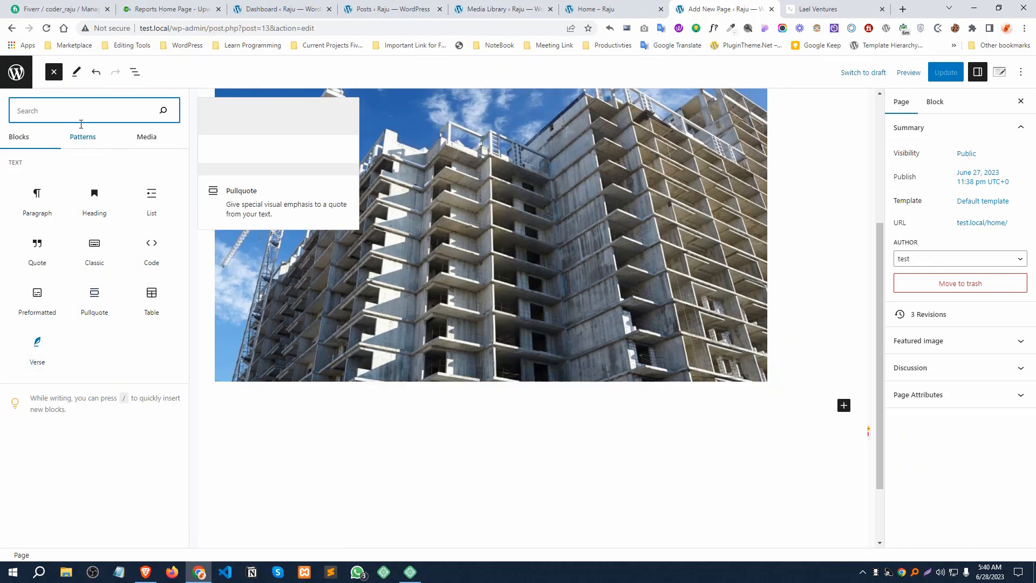
Add a Buttons block below the building image and label its button "Learn More".
left_click(93, 141)
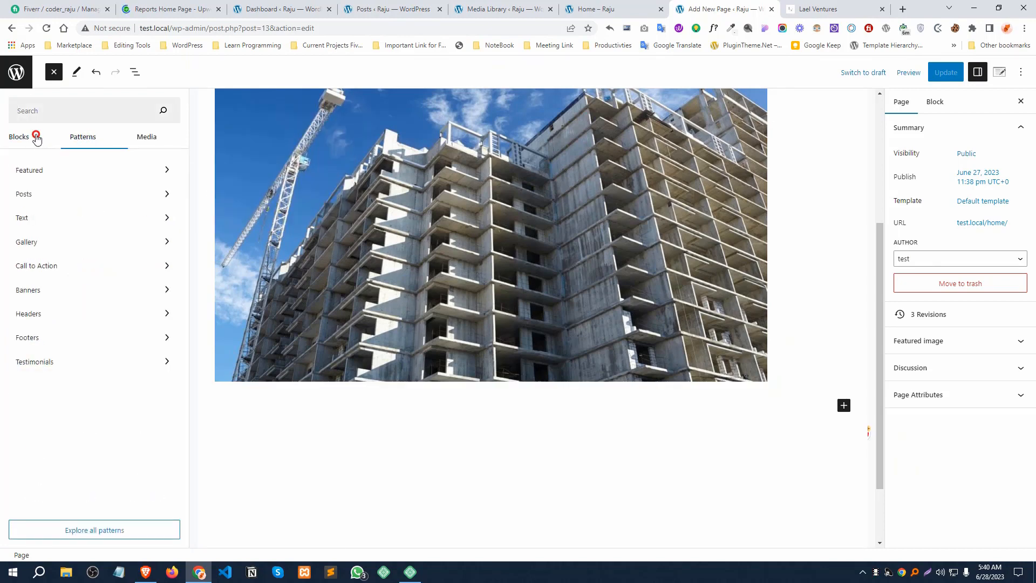
left_click(34, 137)
left_click(82, 111)
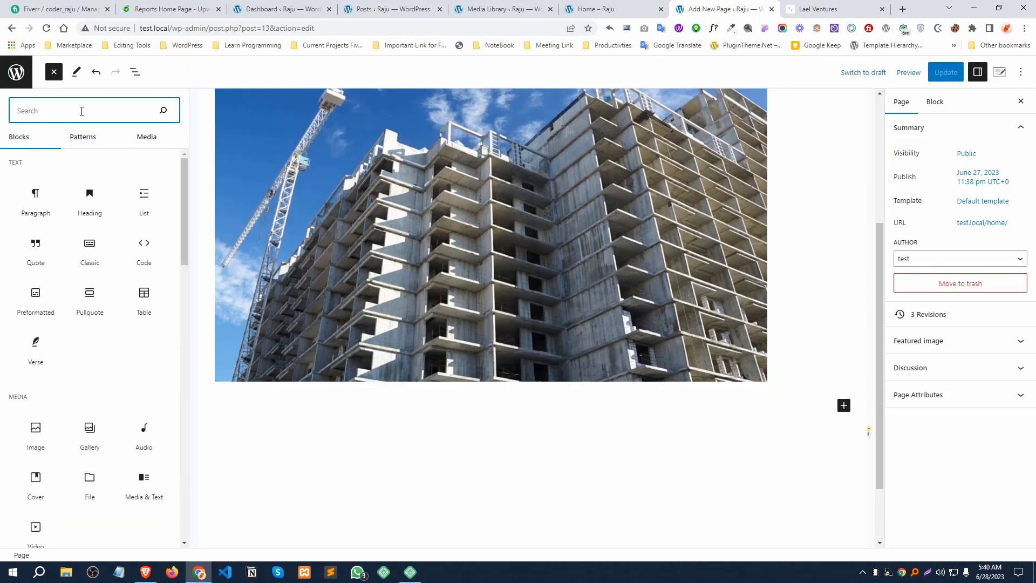
scroll(69, 394, "down", 4)
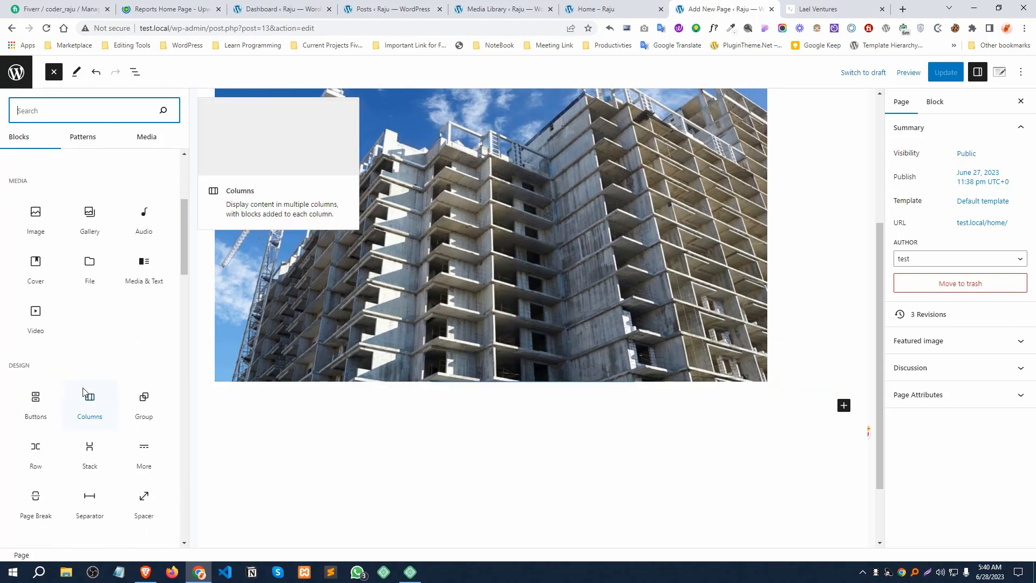
left_click(31, 404)
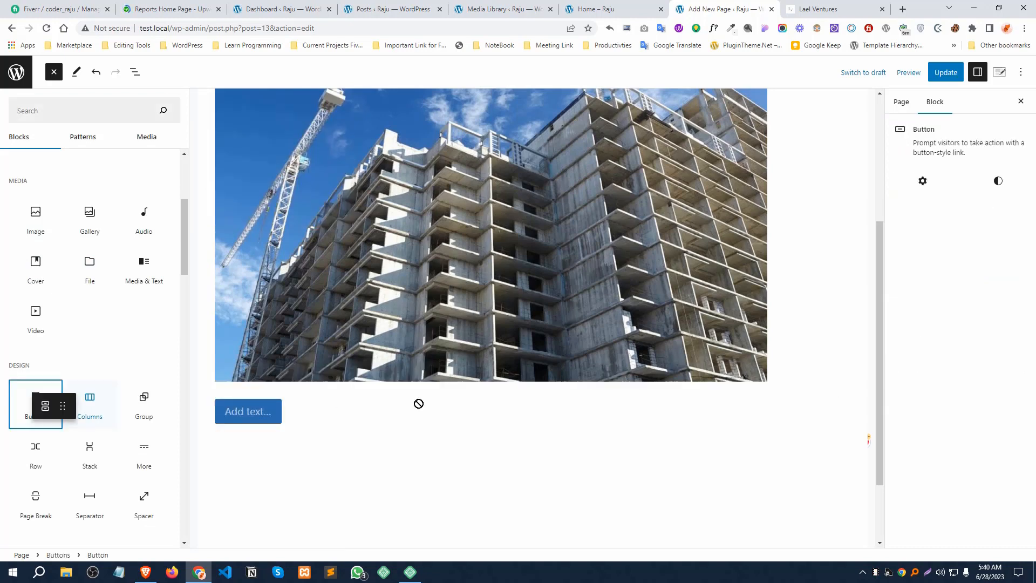
left_click(263, 415)
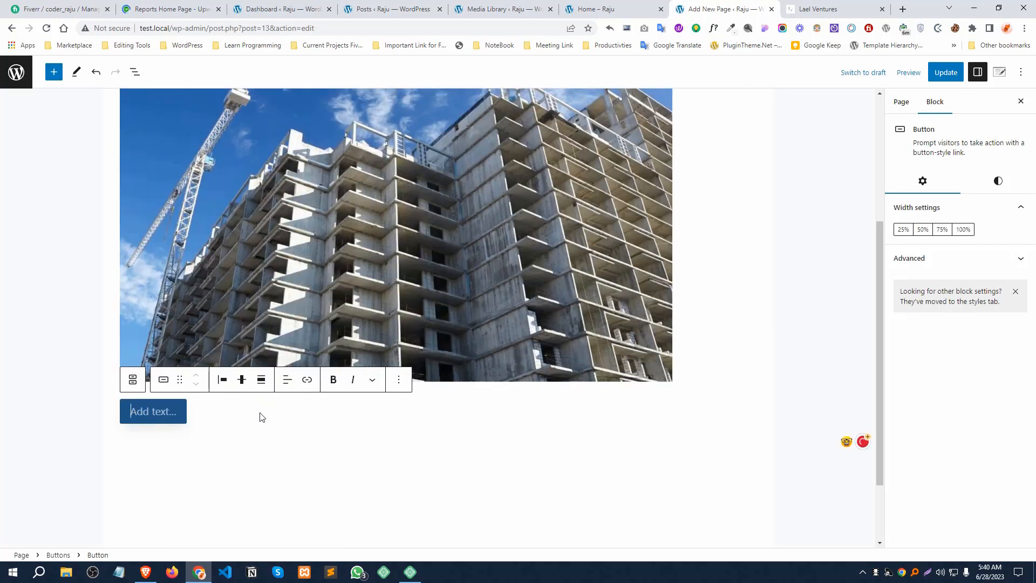
type("Learn More")
left_click(307, 380)
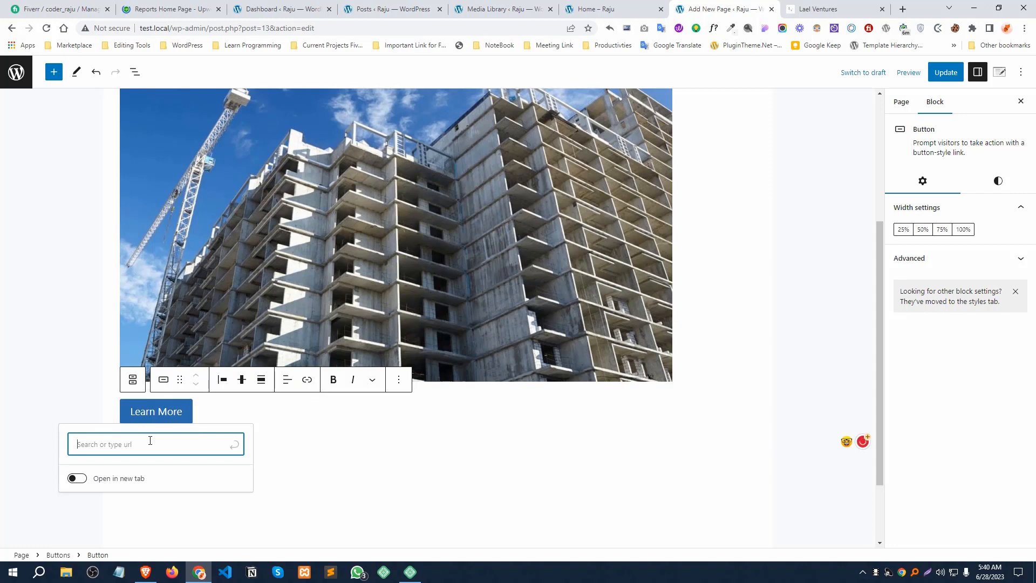
type("https://s")
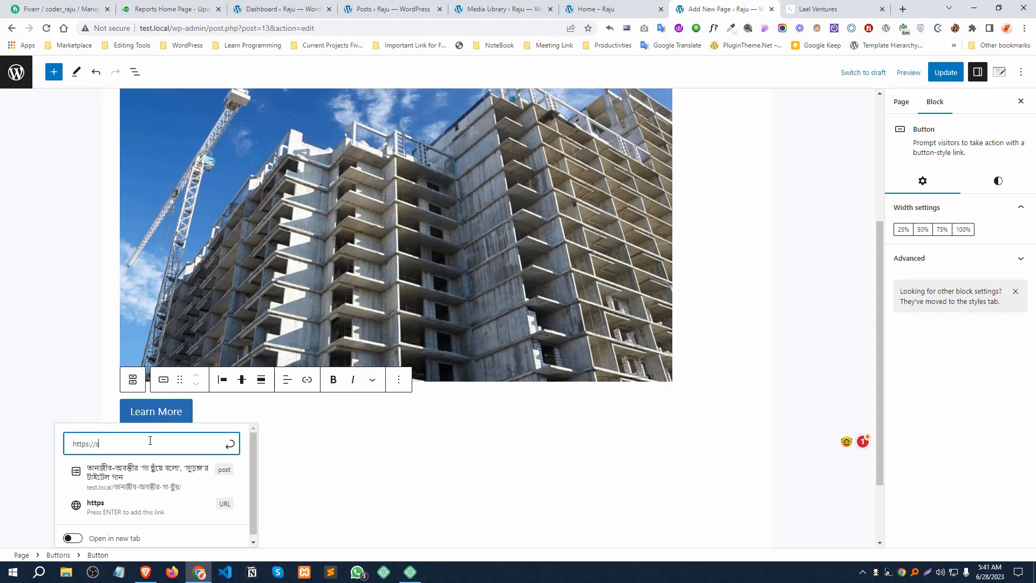
type("ample.com/")
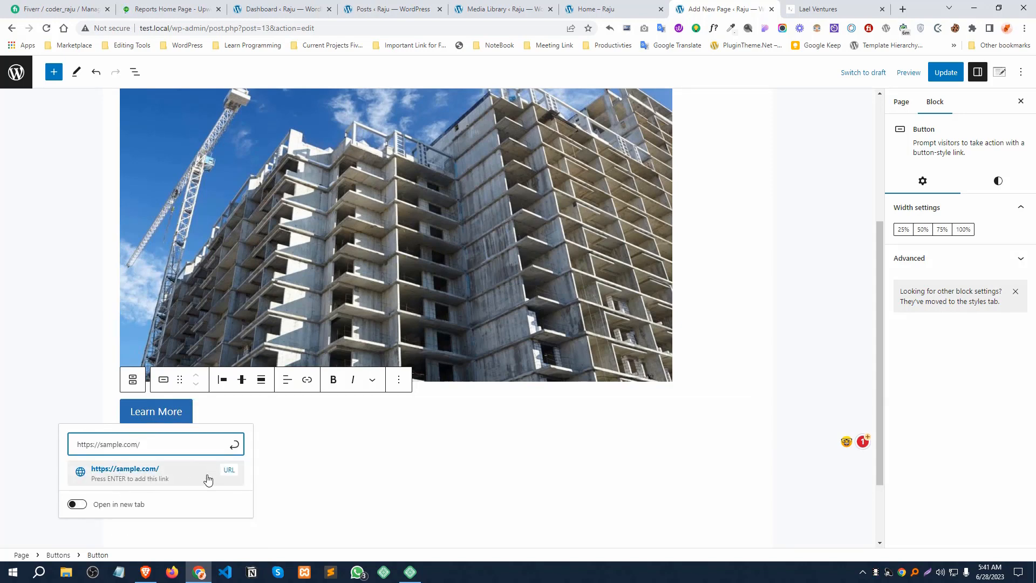
left_click(241, 478)
left_click(324, 478)
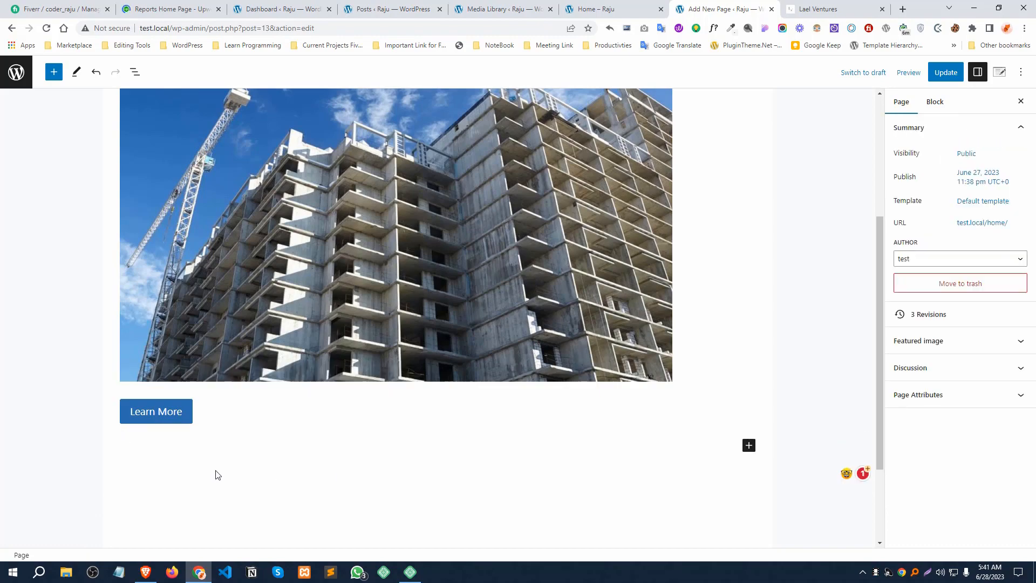
left_click(939, 73)
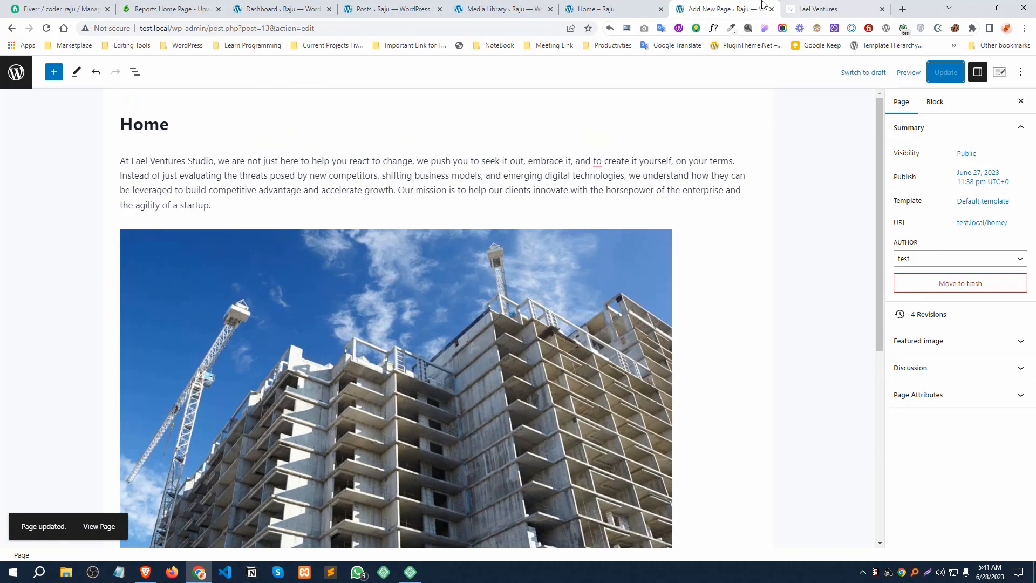
Reload the live Home page at test.local/home/ to check the updated content.
left_click(594, 9)
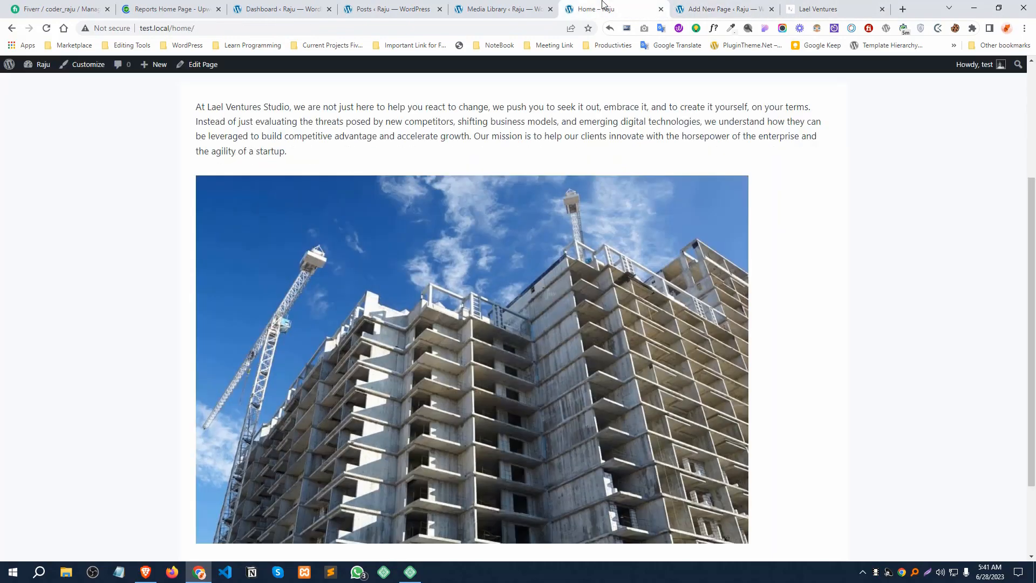
left_click(352, 30)
key("Return")
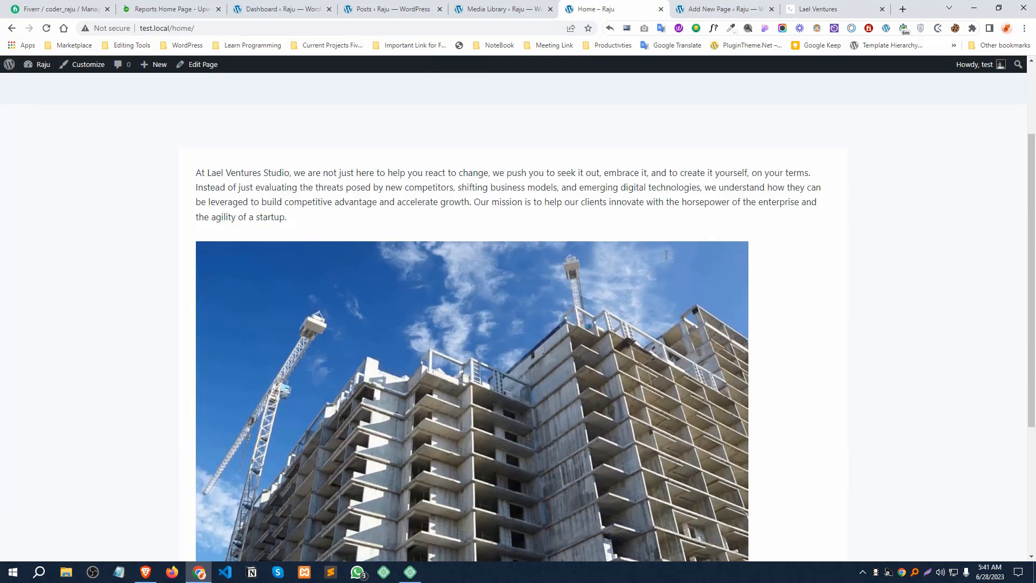
Go back to the Posts screen of the WordPress admin and bring up the Pages options.
left_click(510, 8)
left_click(411, 5)
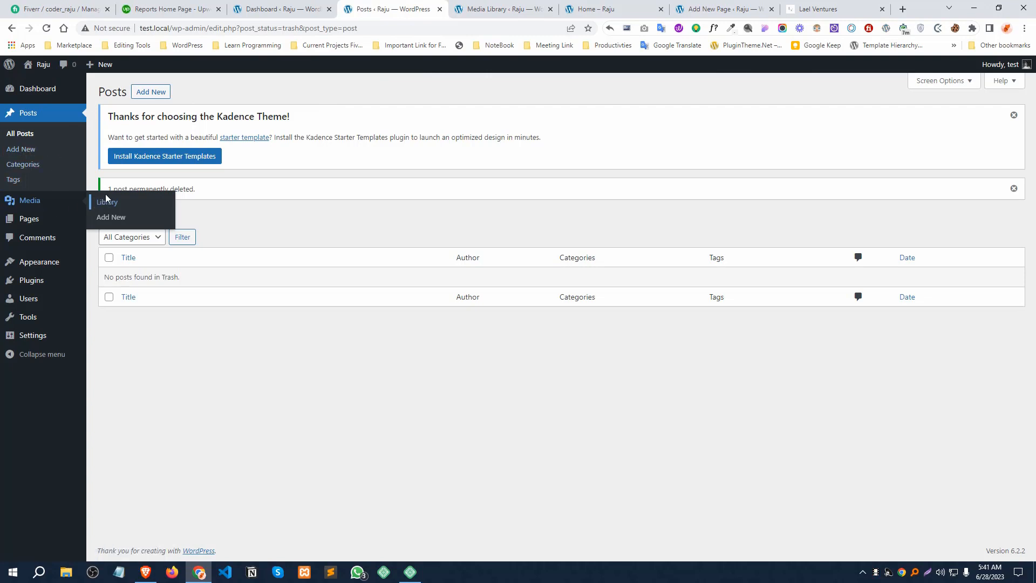
mouse_move(54, 223)
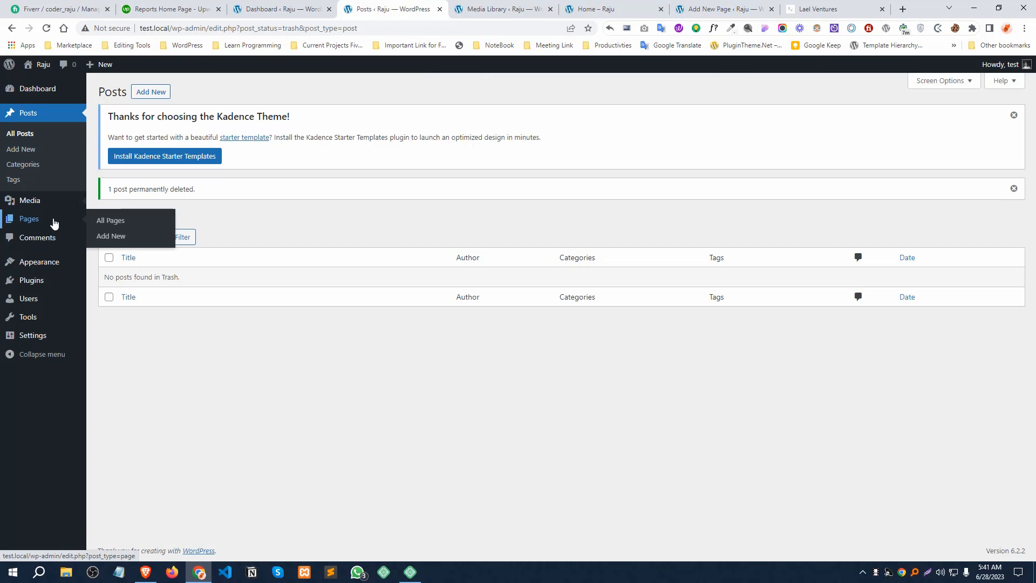